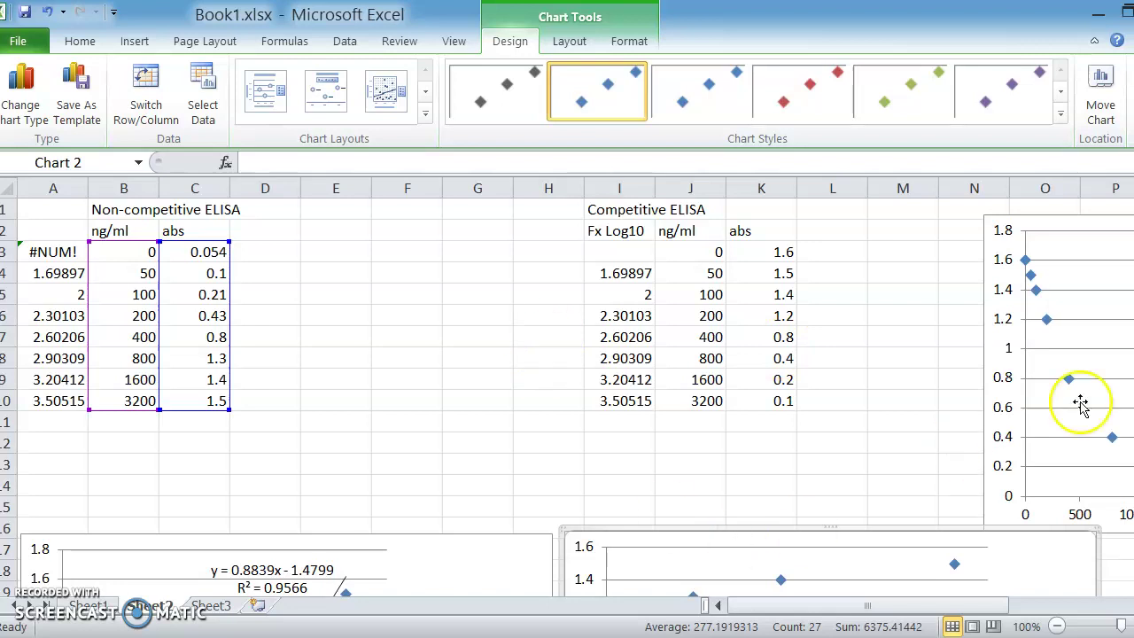
left_click_drag(1132, 221, 1132, 350)
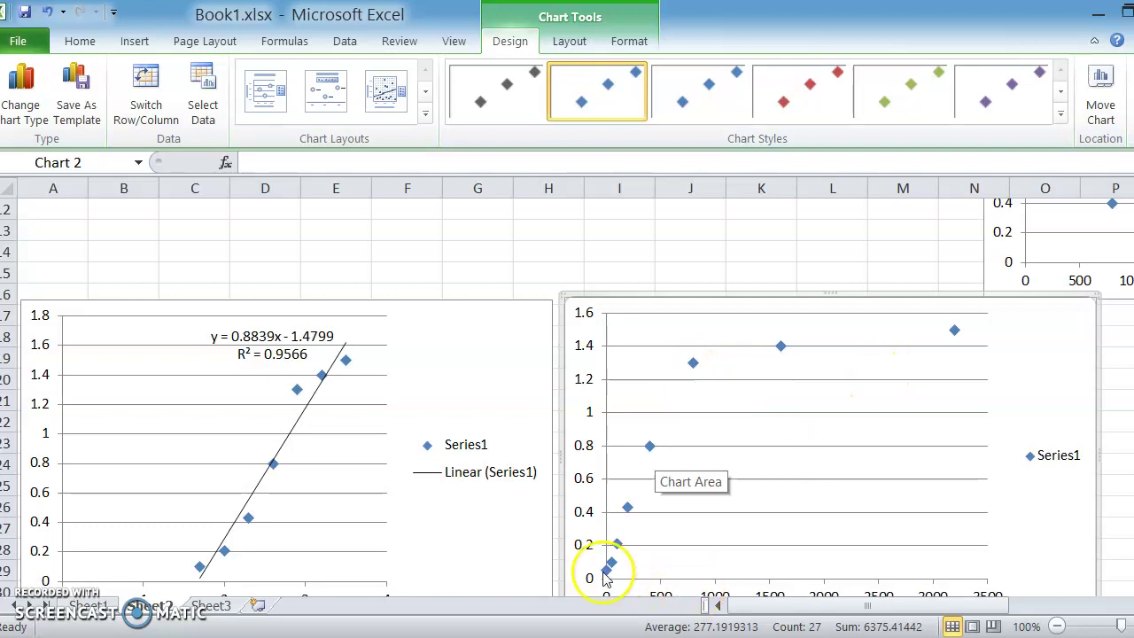
mouse_move(605, 574)
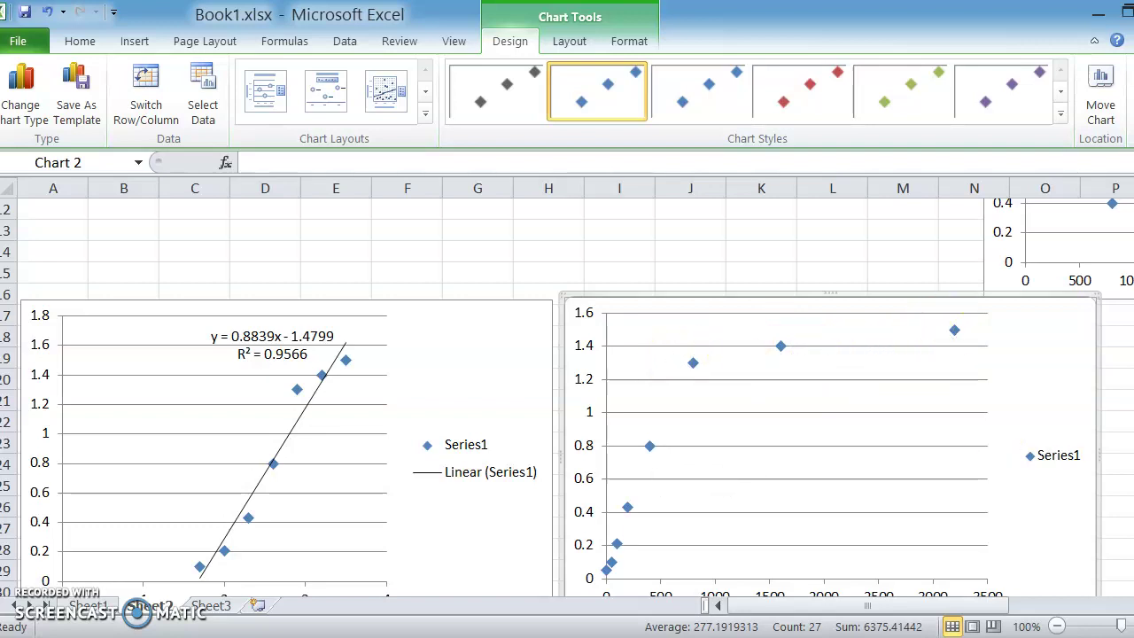
scroll(1124, 487, "down", 1)
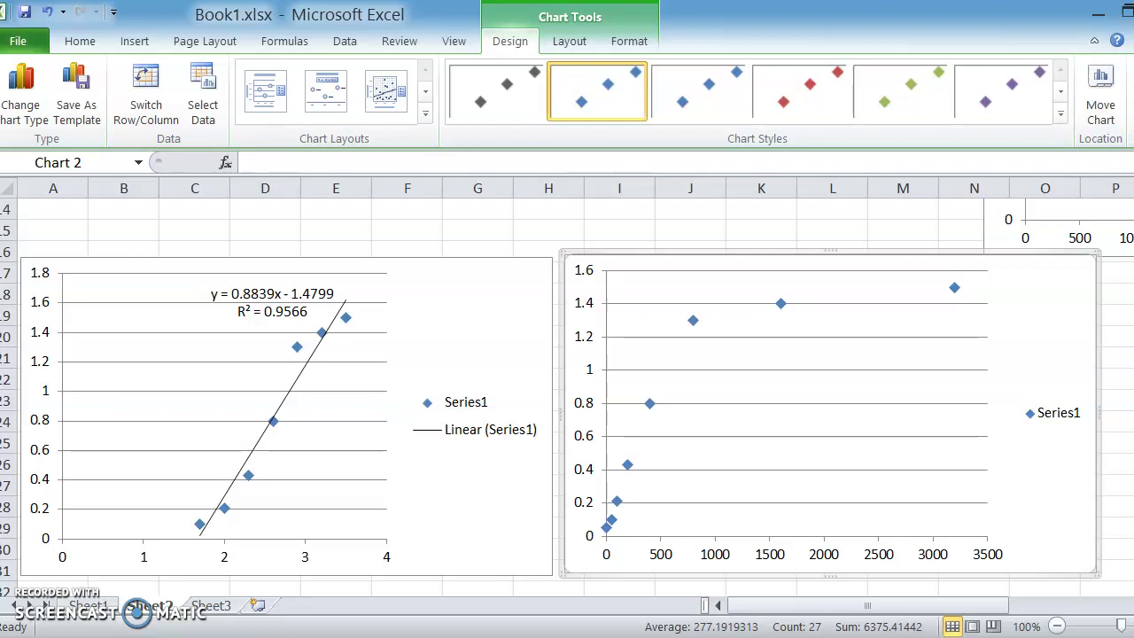
scroll(1125, 498, "up", 2)
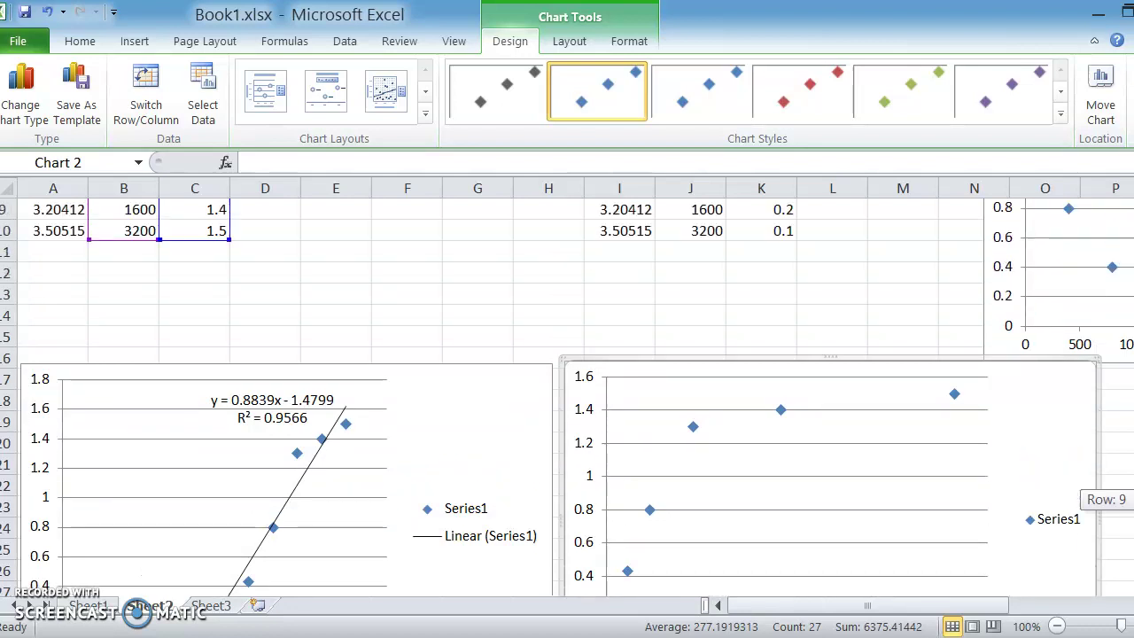
scroll(1125, 499, "up", 3)
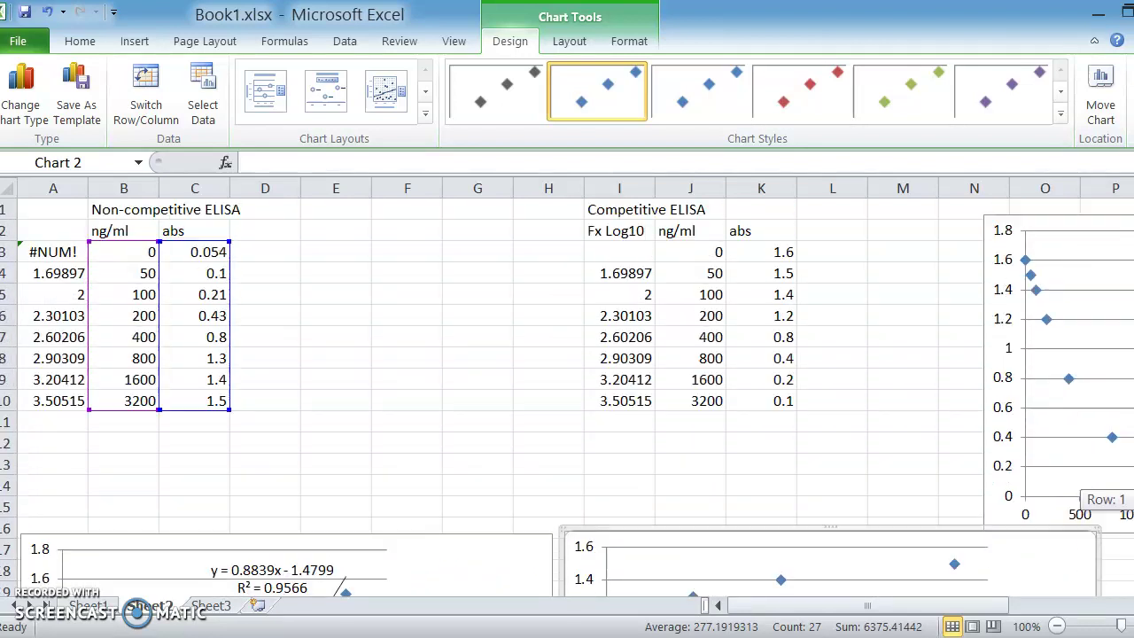
Step: Check A3's =LOG10(B3) #NUM! error, then select A4:A10 plus C4:C10 for plotting
left_click(64, 254)
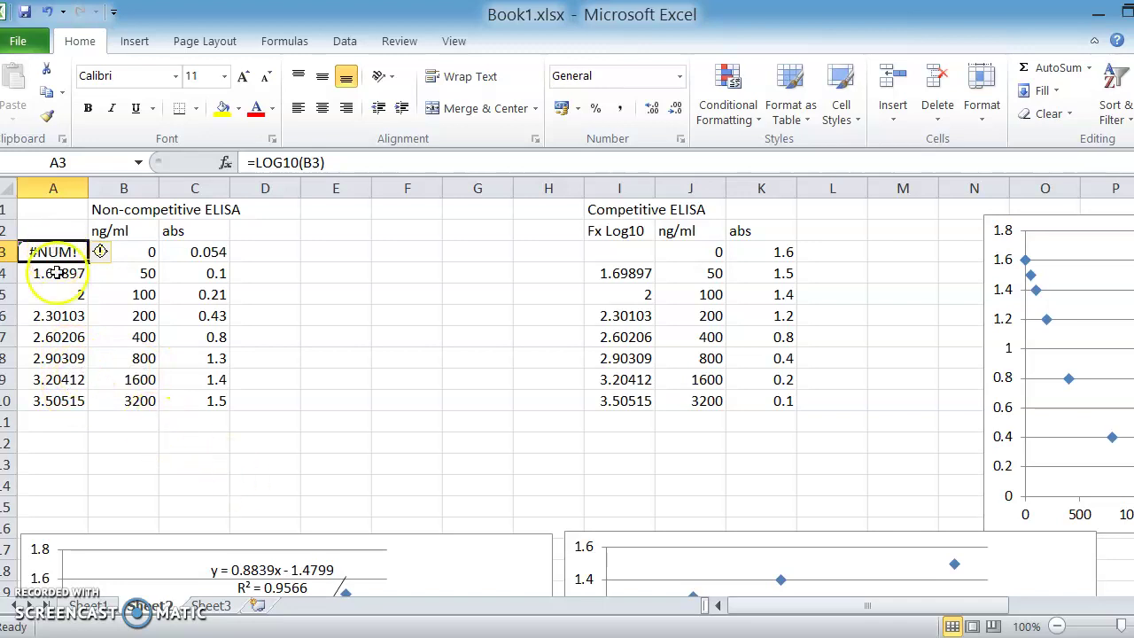
left_click_drag(58, 274, 59, 401)
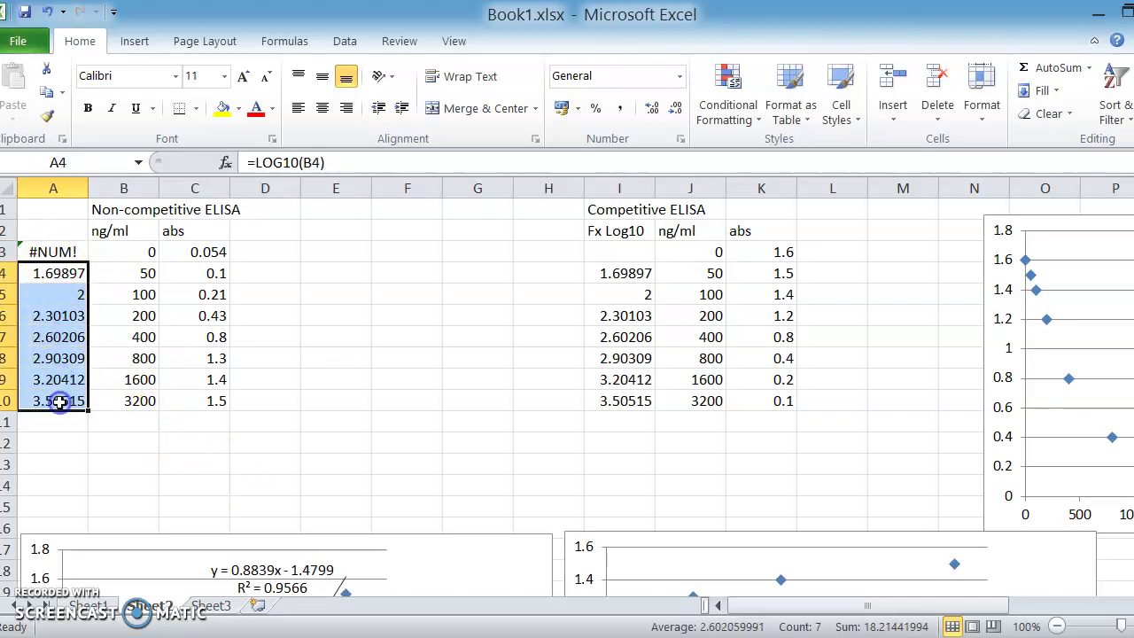
left_click_drag(216, 273, 207, 402)
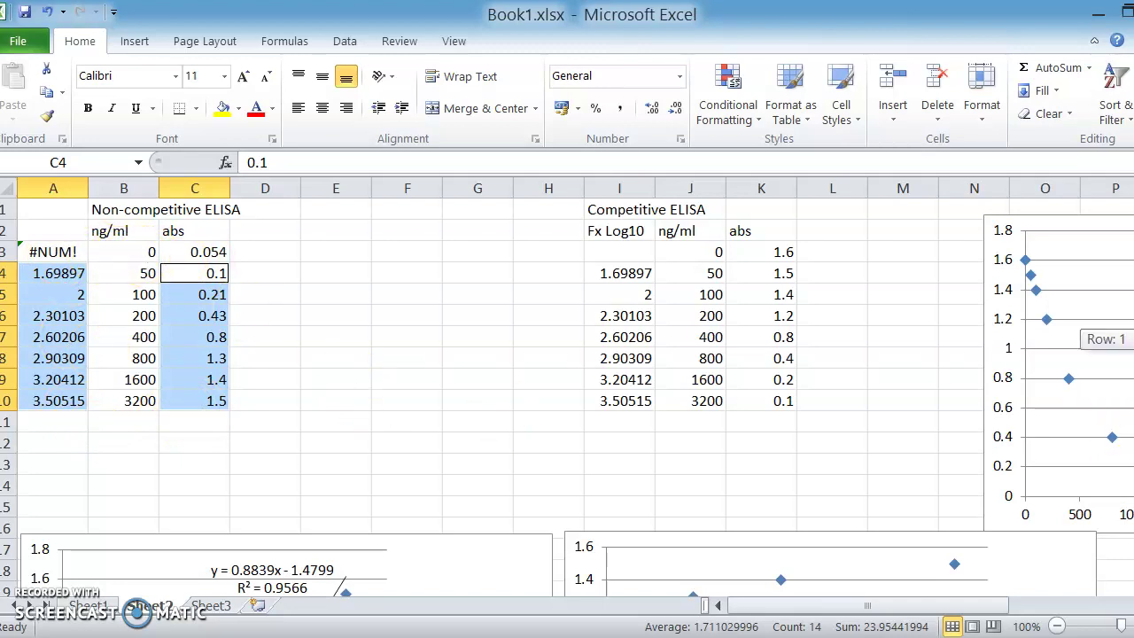
left_click_drag(1131, 338, 1131, 345)
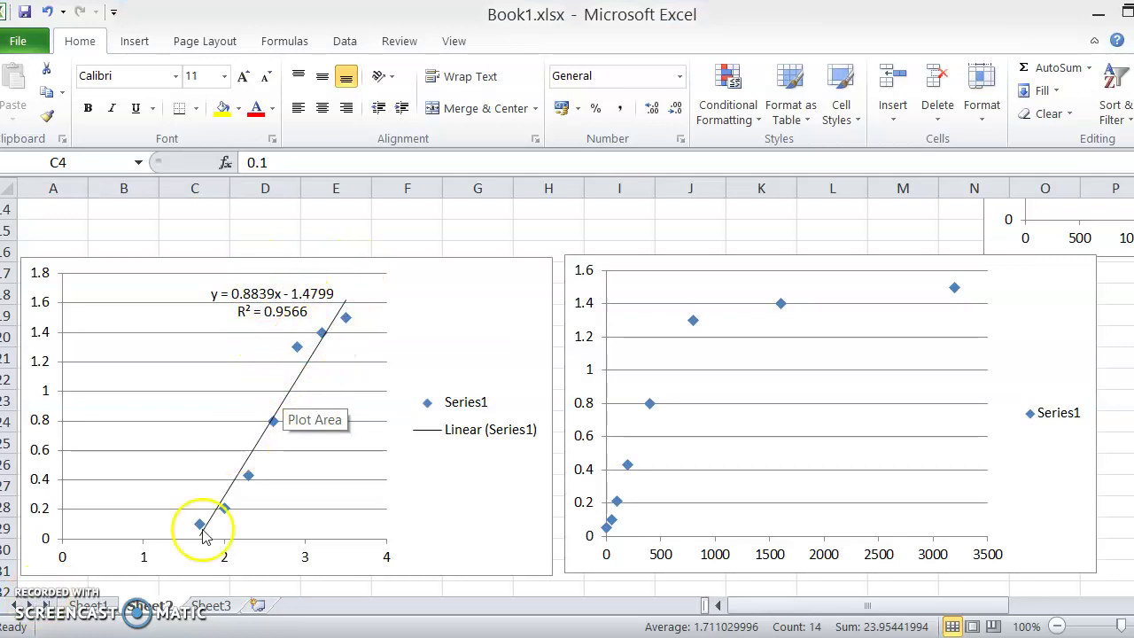
Step: Delete the left chart's existing trendline and its equation
left_click(252, 454)
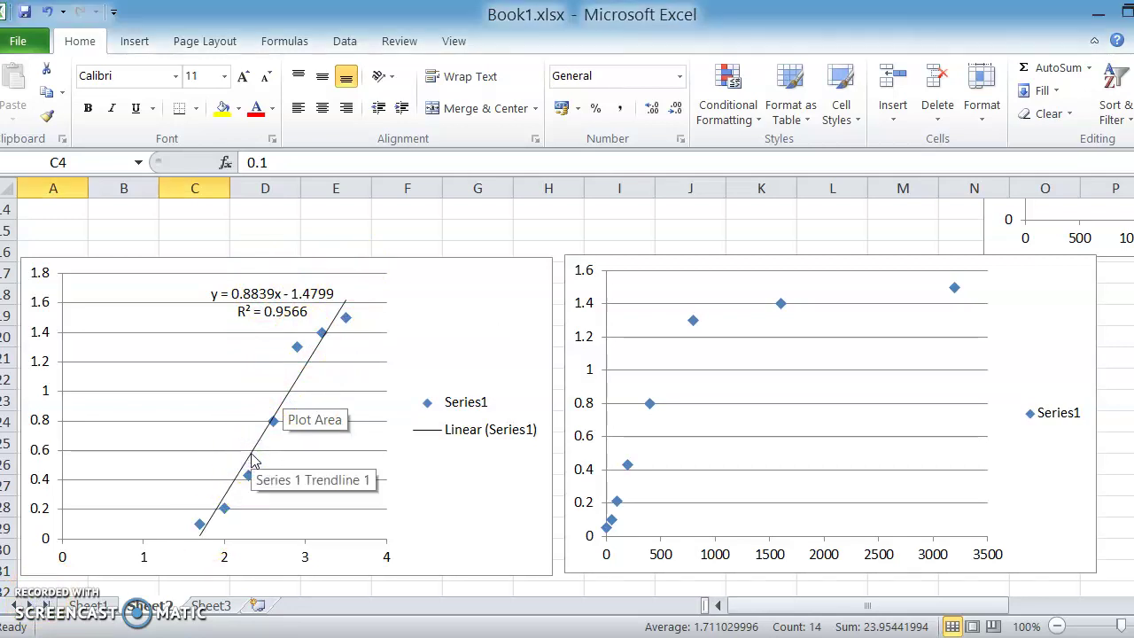
right_click(252, 458)
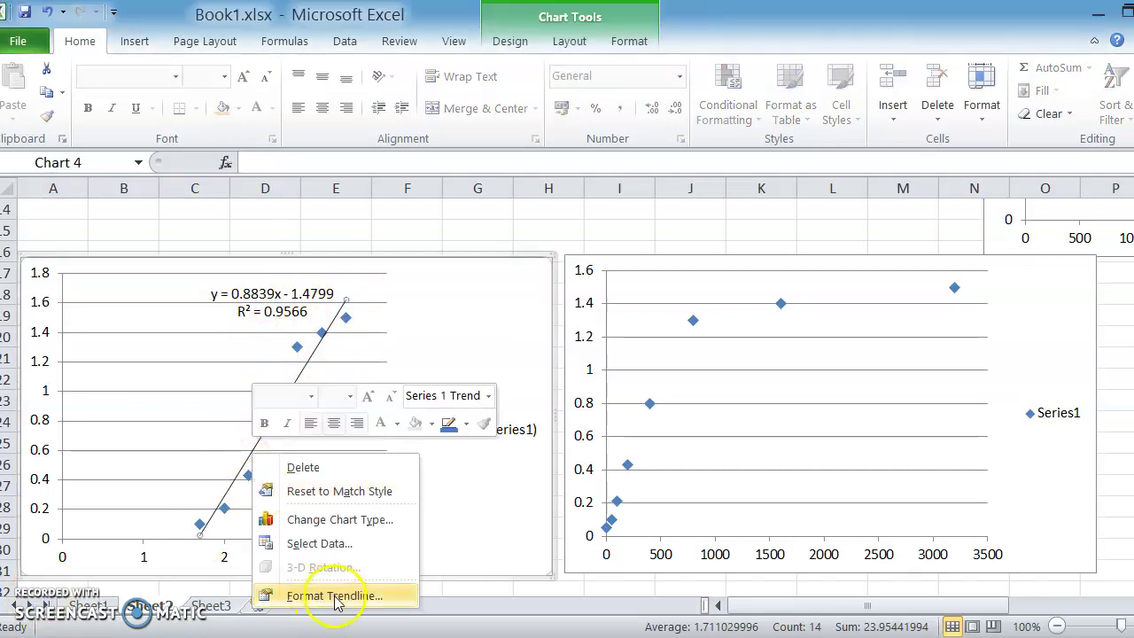
left_click(291, 469)
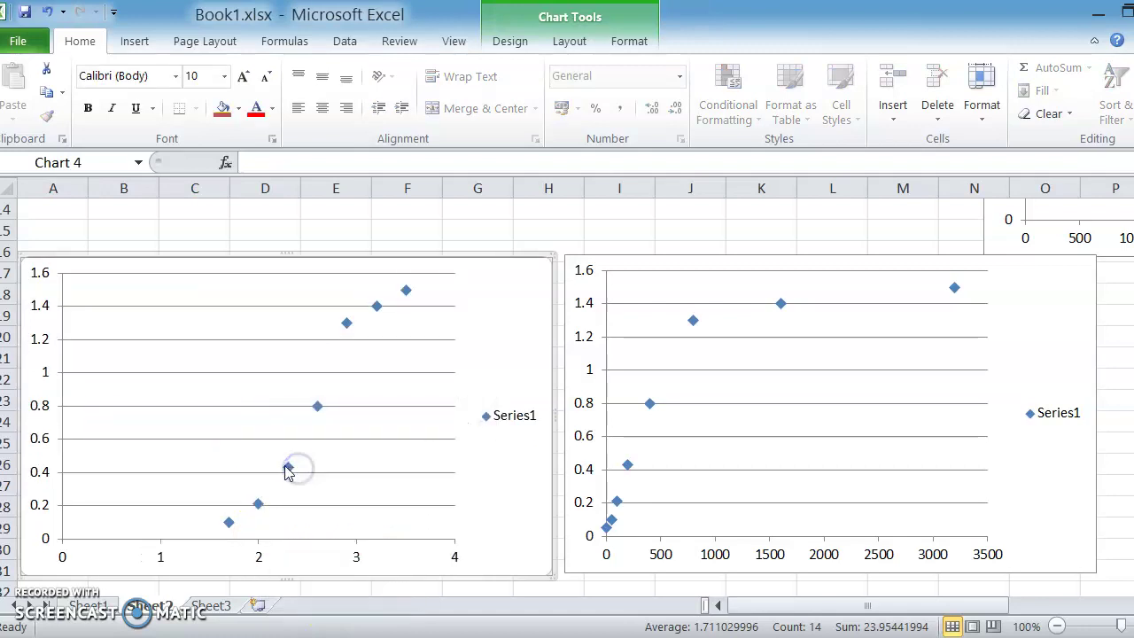
Step: Add a linear trendline to Series1 displaying y = 0.8839x - 1.4799 and R² = 0.9566
right_click(287, 467)
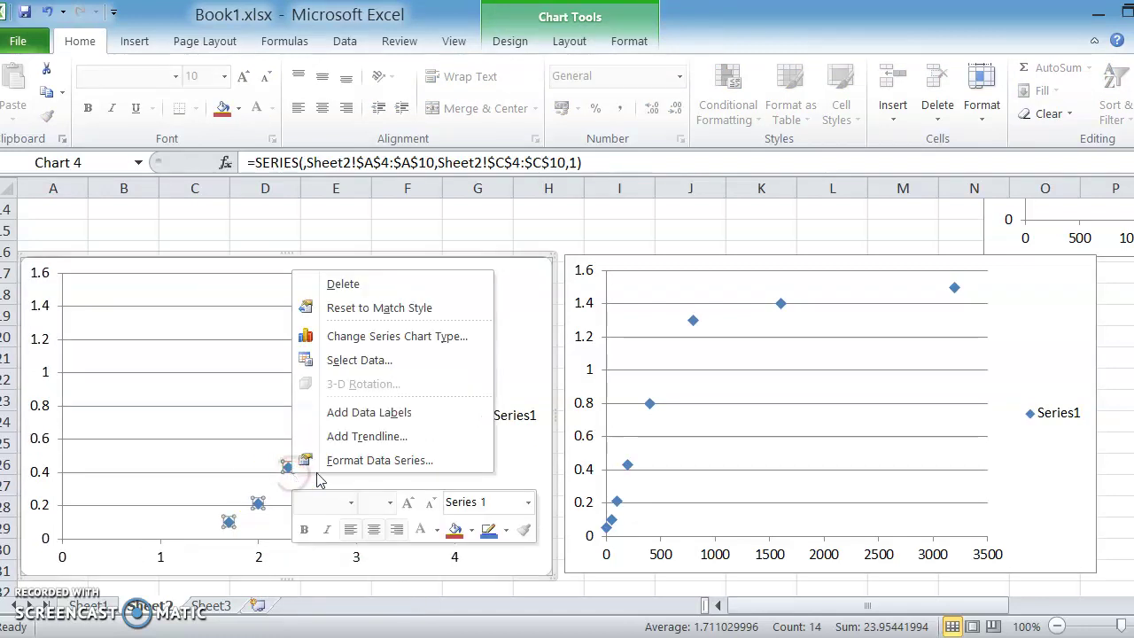
left_click(375, 440)
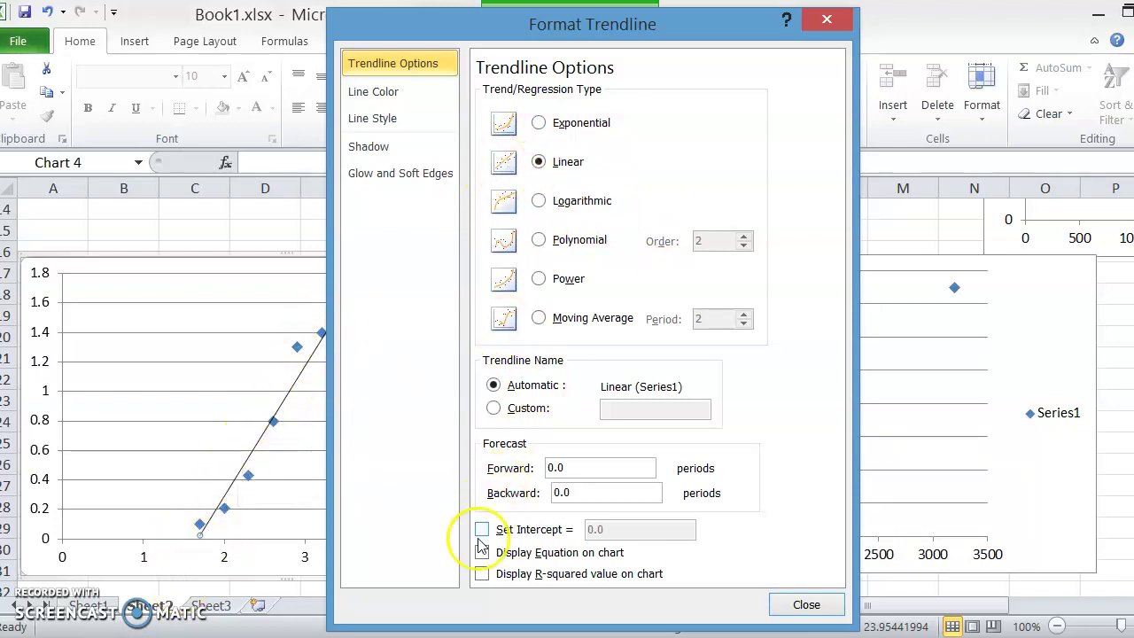
left_click(482, 552)
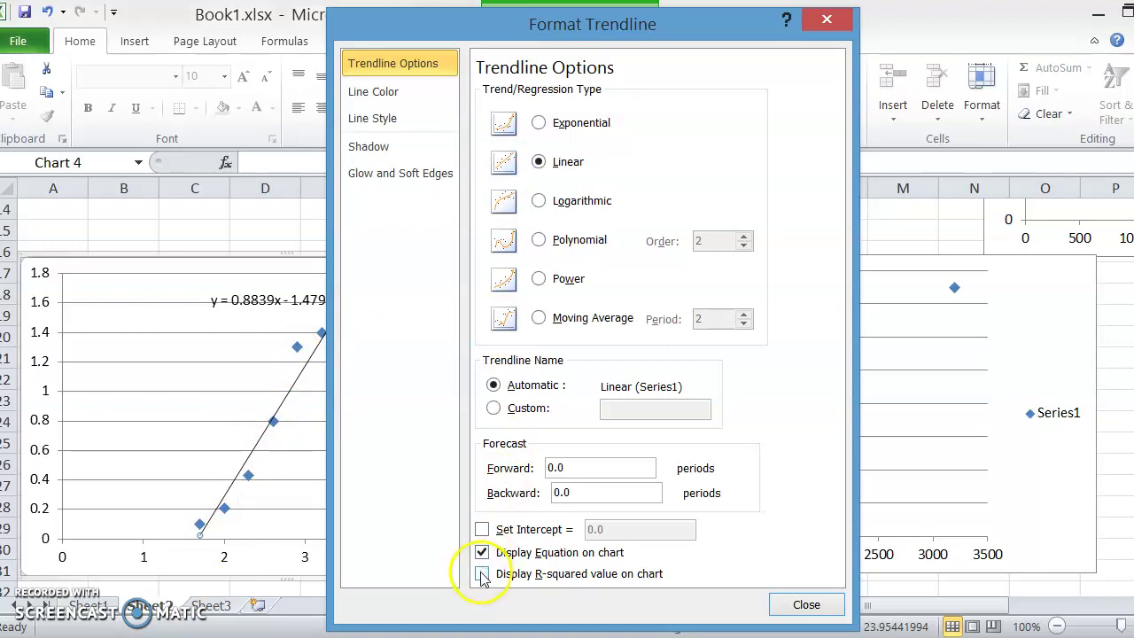
left_click(482, 574)
left_click(795, 609)
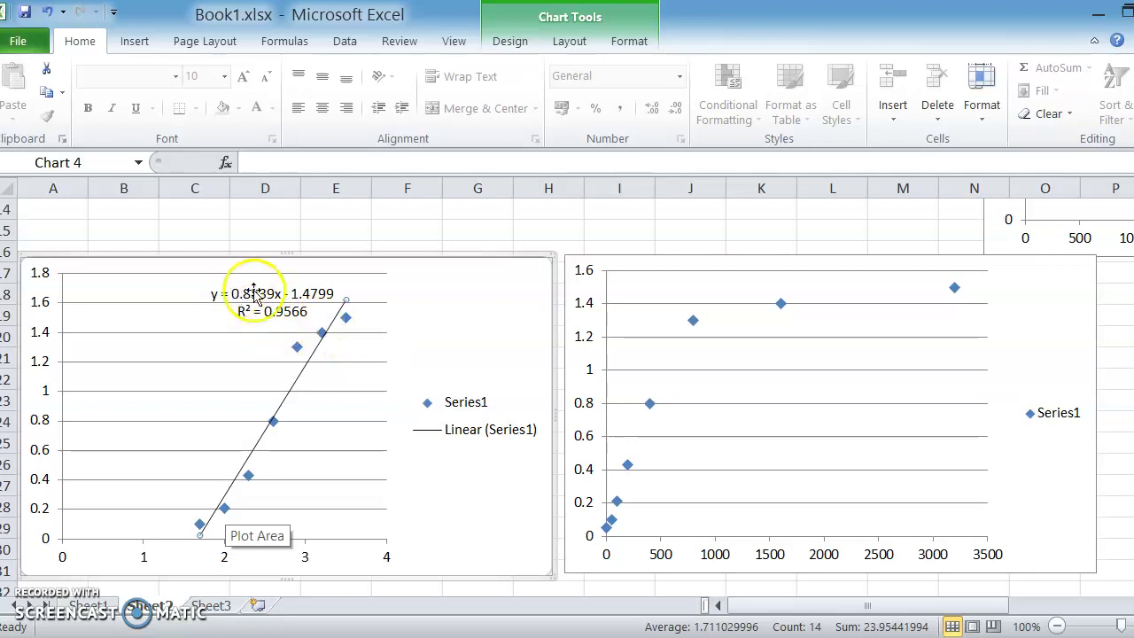
Step: Scroll up from the charts back to the data table
scroll(1073, 458, "up", 1)
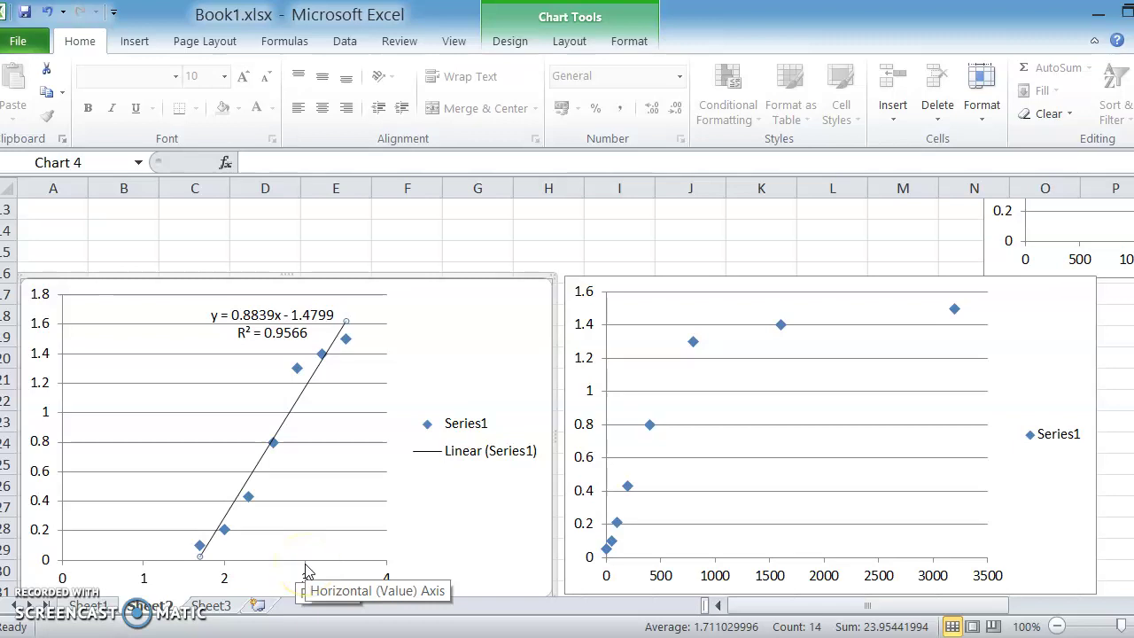
key("Escape")
type("=")
key("Escape")
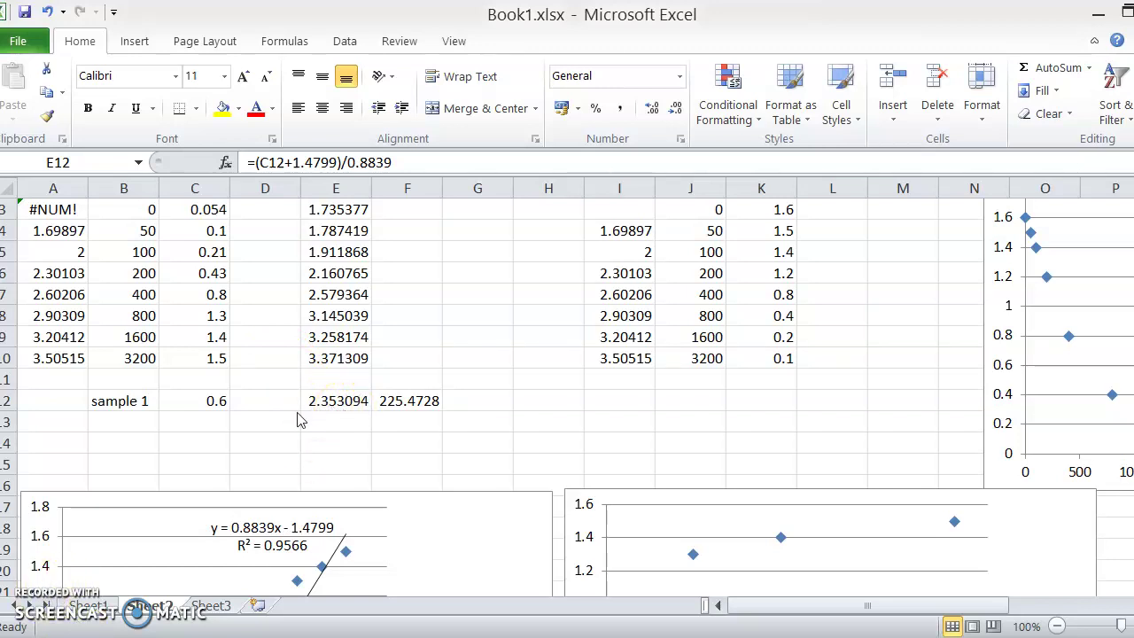
key("alt+Tab")
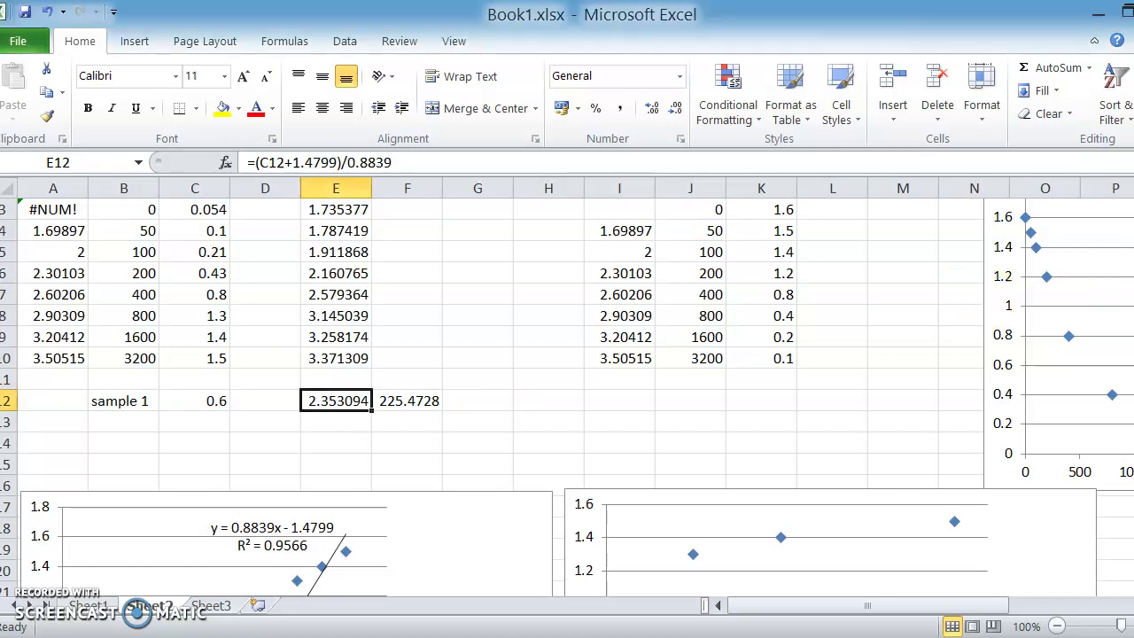
scroll(567, 354, "down", 2)
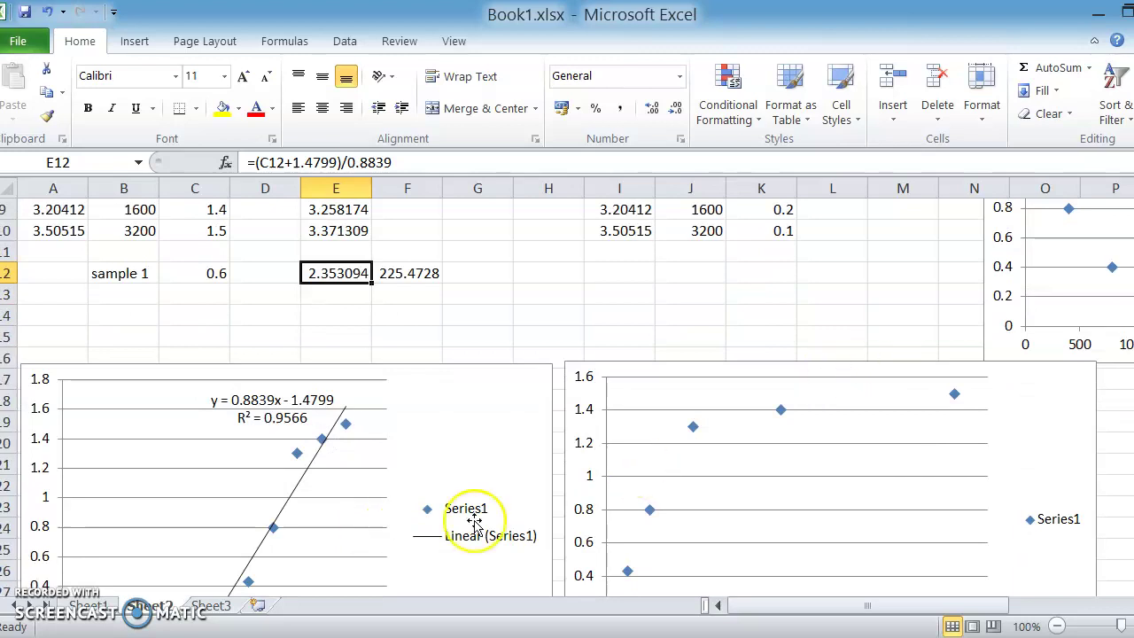
scroll(566, 399, "down", 1)
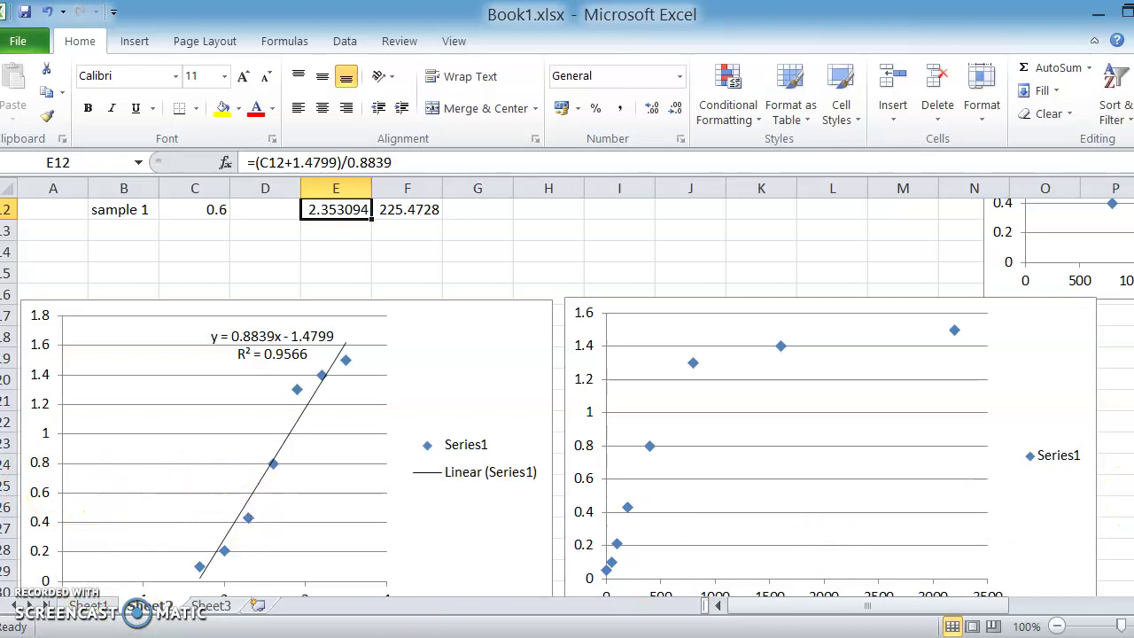
scroll(1118, 496, "down", 1)
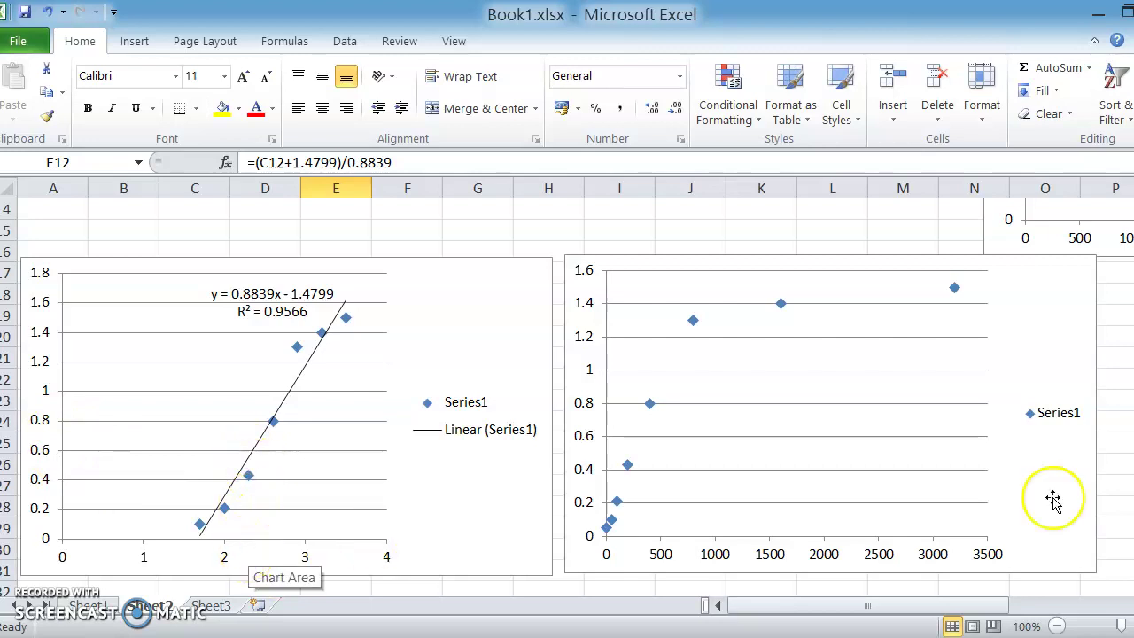
scroll(566, 398, "up", 2)
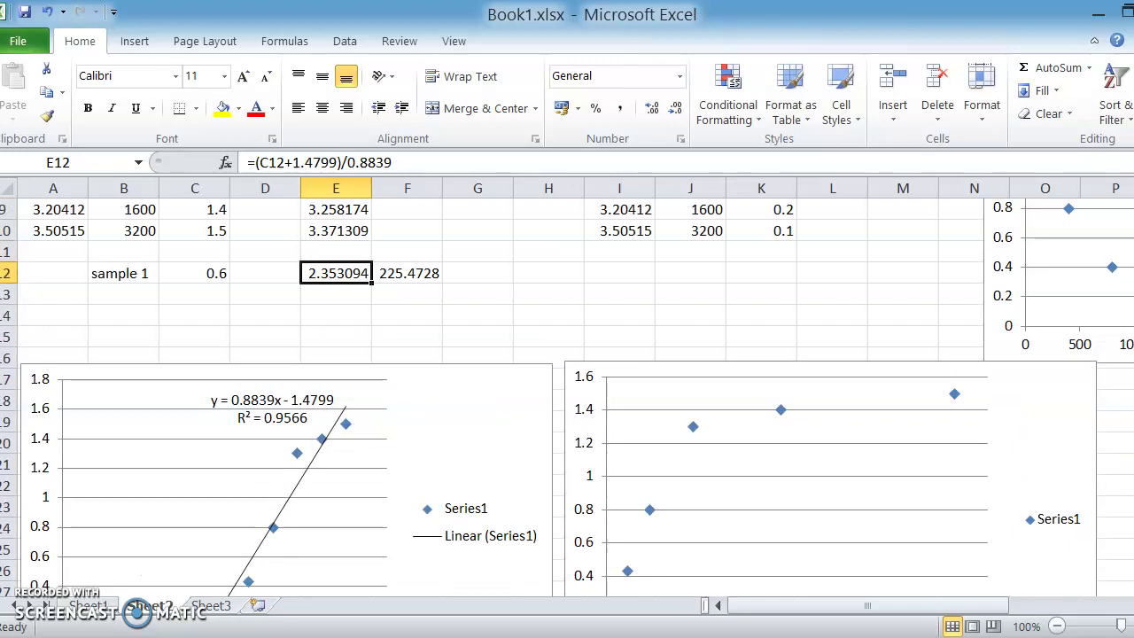
scroll(567, 399, "down", 2)
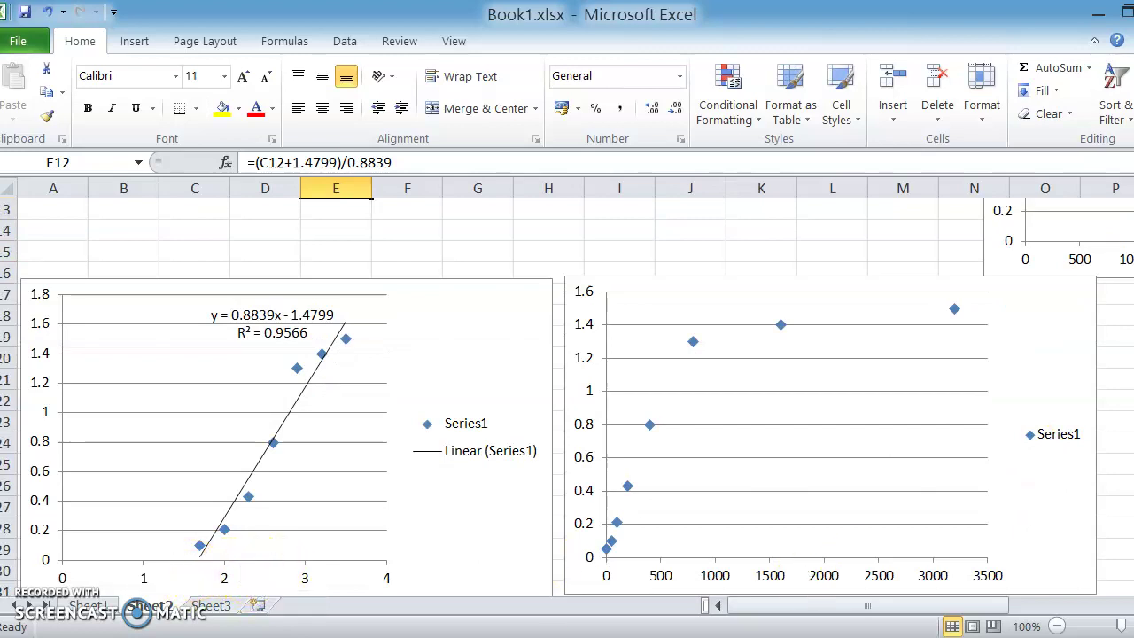
scroll(566, 399, "up", 2)
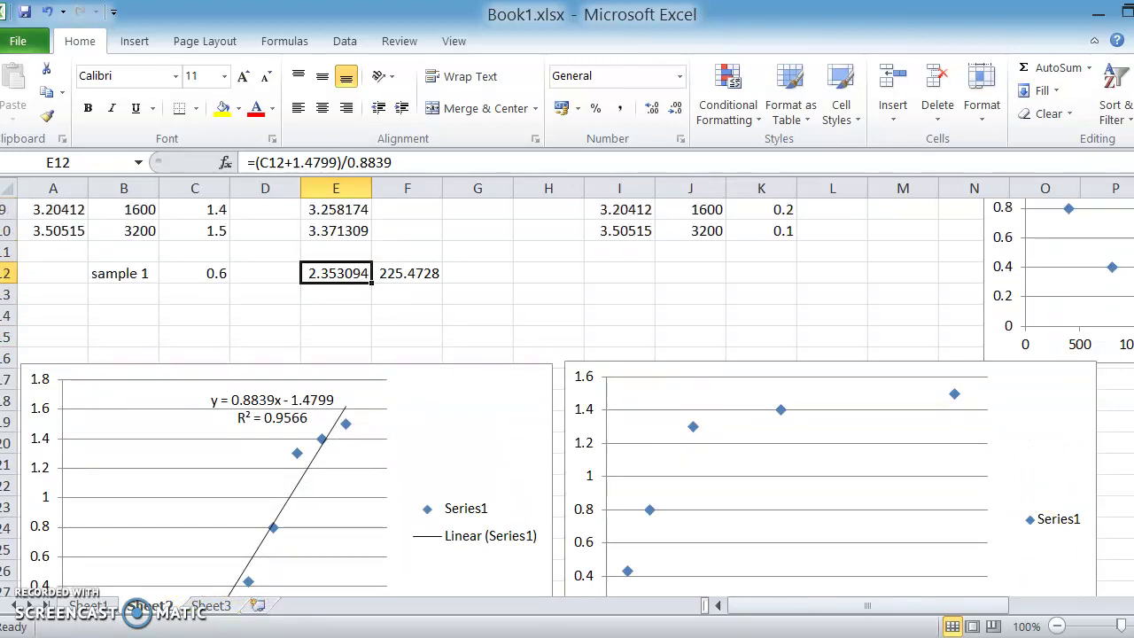
Step: Rebuild F12 as =POWER(10,E12), converting log value 2.353094 into 225.4728
left_click(401, 273)
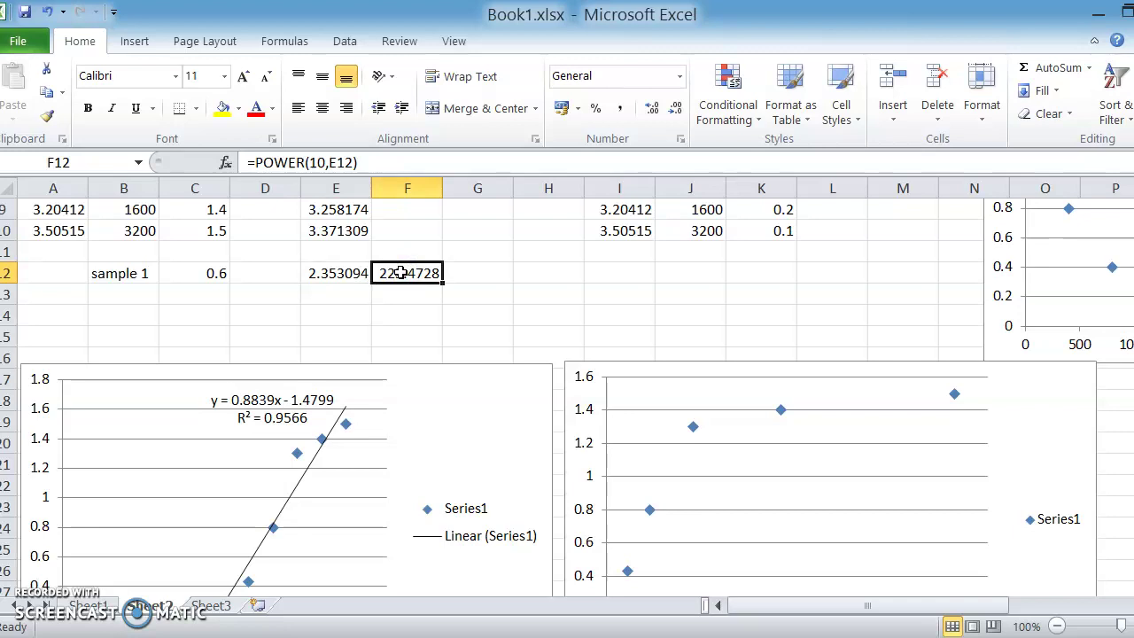
key("BackSpace")
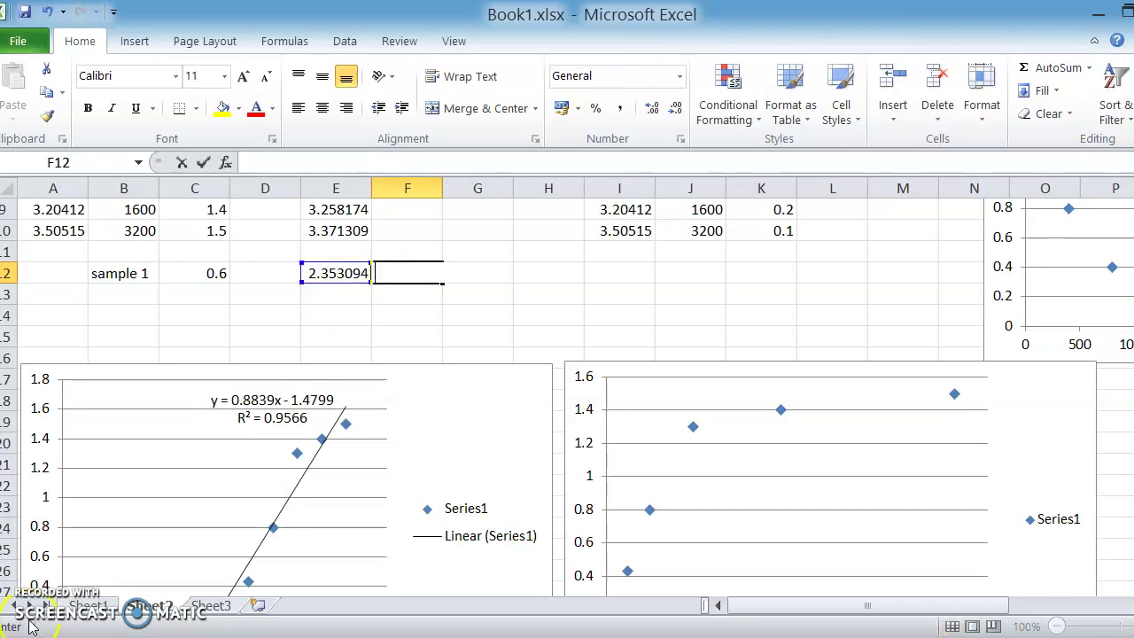
double_click(408, 273)
type("=")
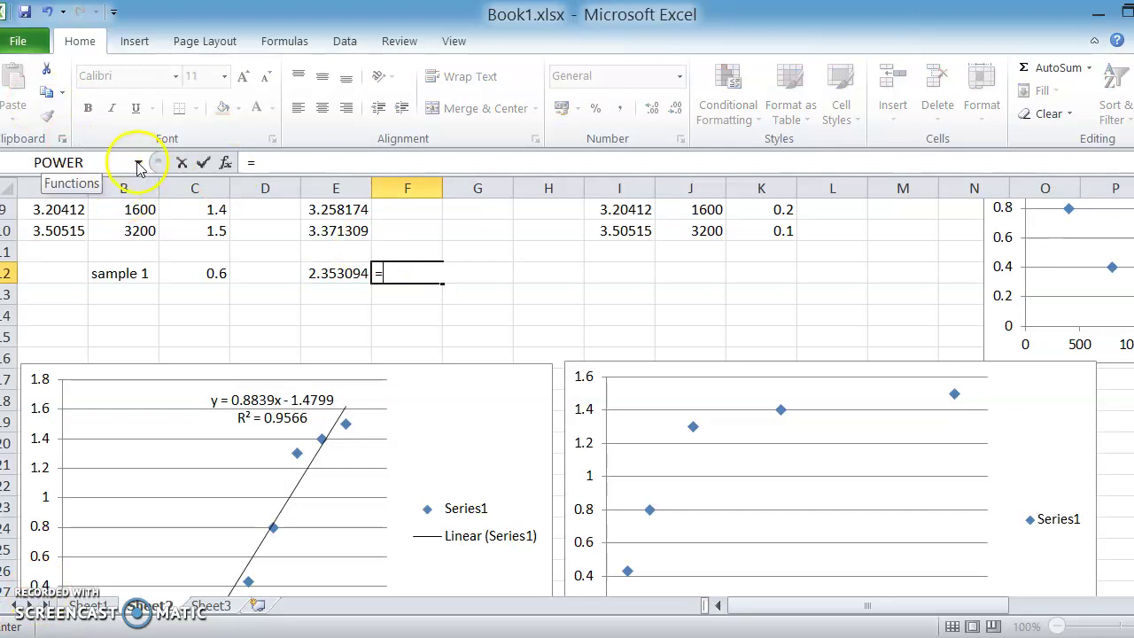
left_click(88, 163)
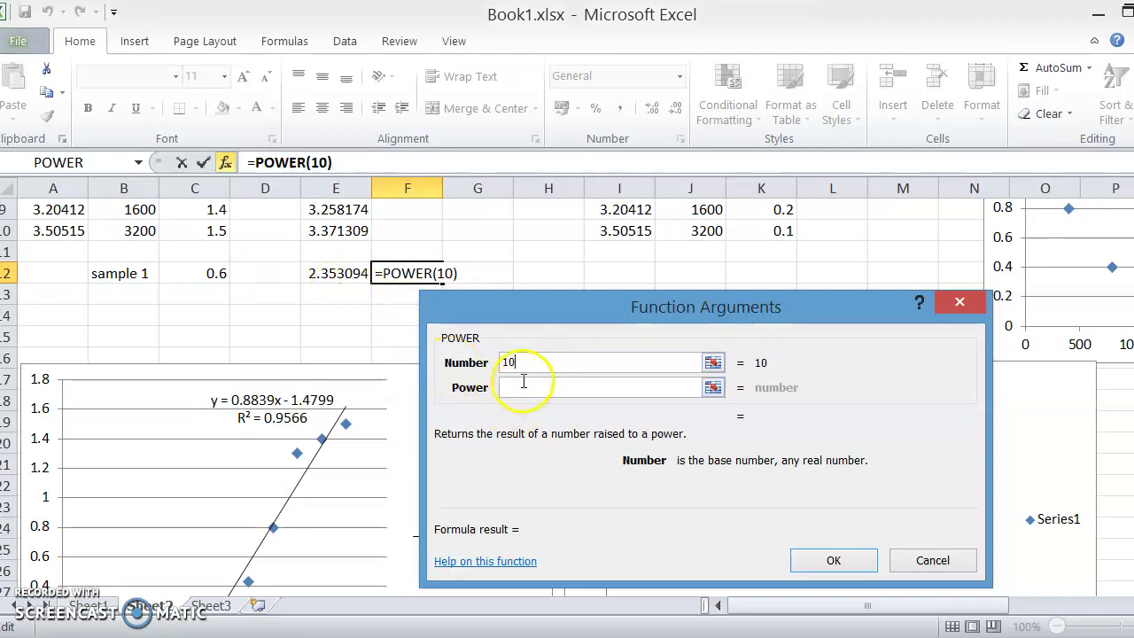
left_click(523, 386)
left_click(330, 273)
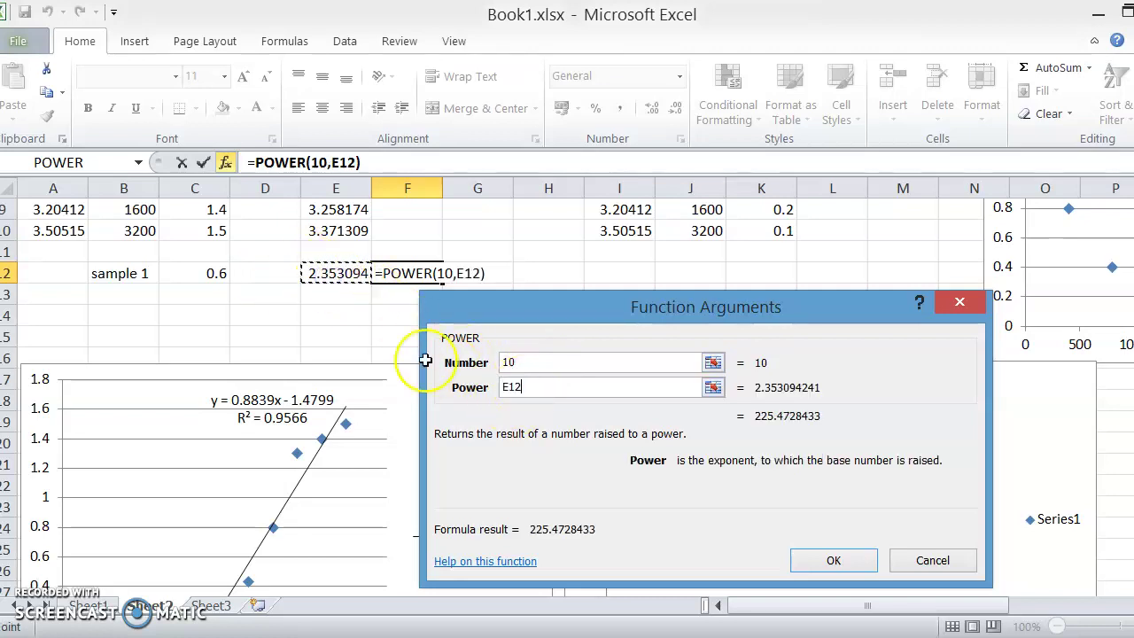
left_click(833, 558)
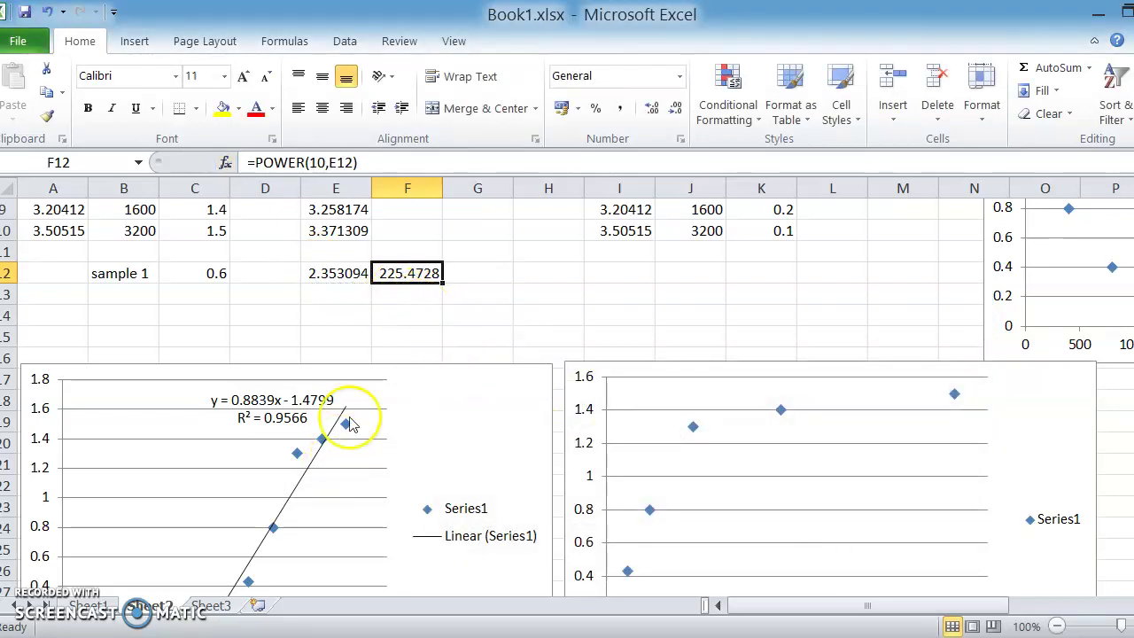
mouse_move(351, 424)
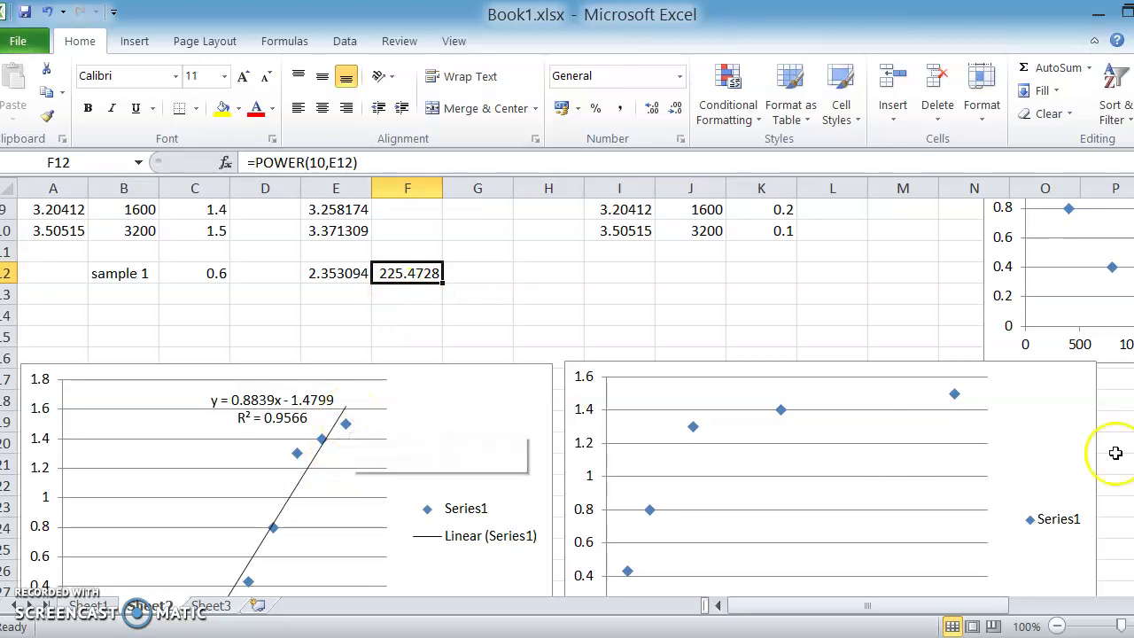
left_click_drag(1132, 478, 1132, 478)
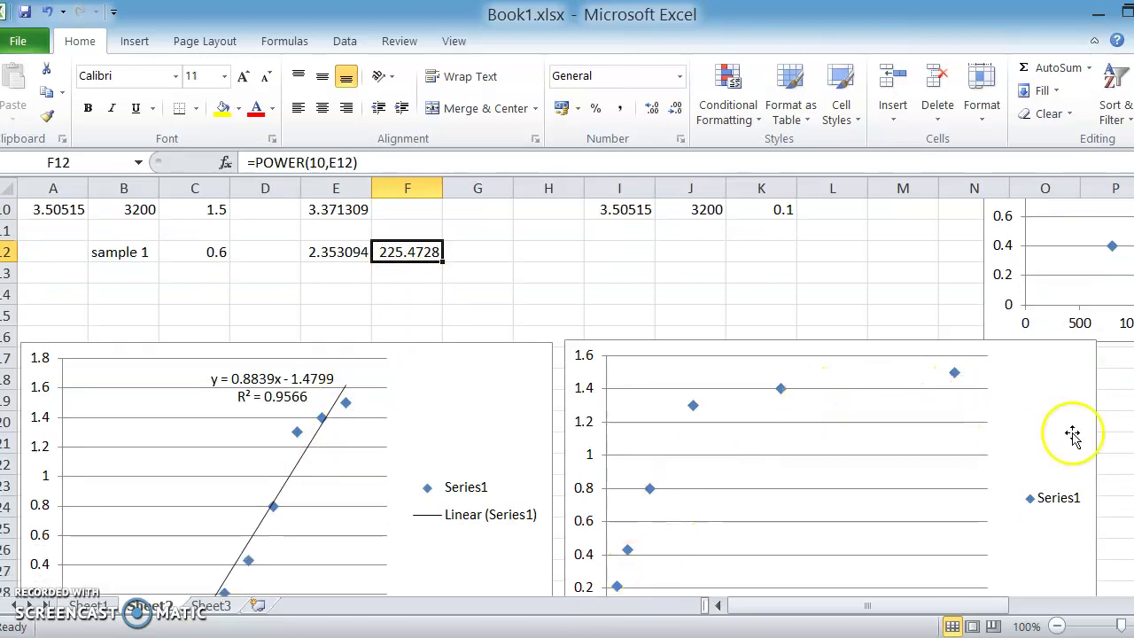
left_click_drag(1132, 479, 1132, 485)
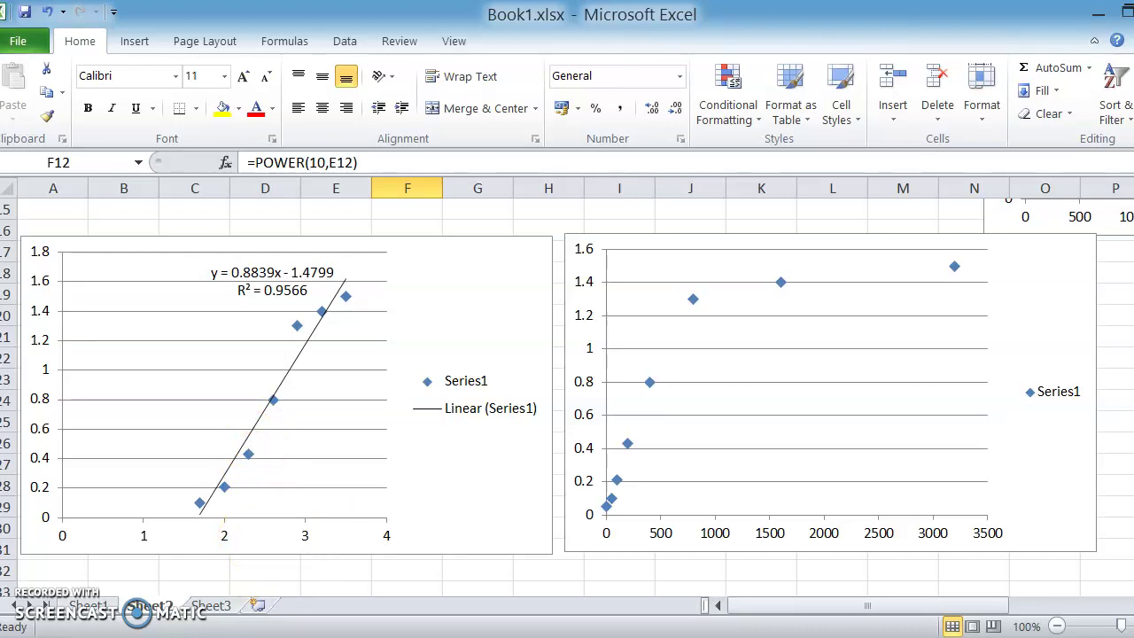
scroll(567, 399, "up", 1)
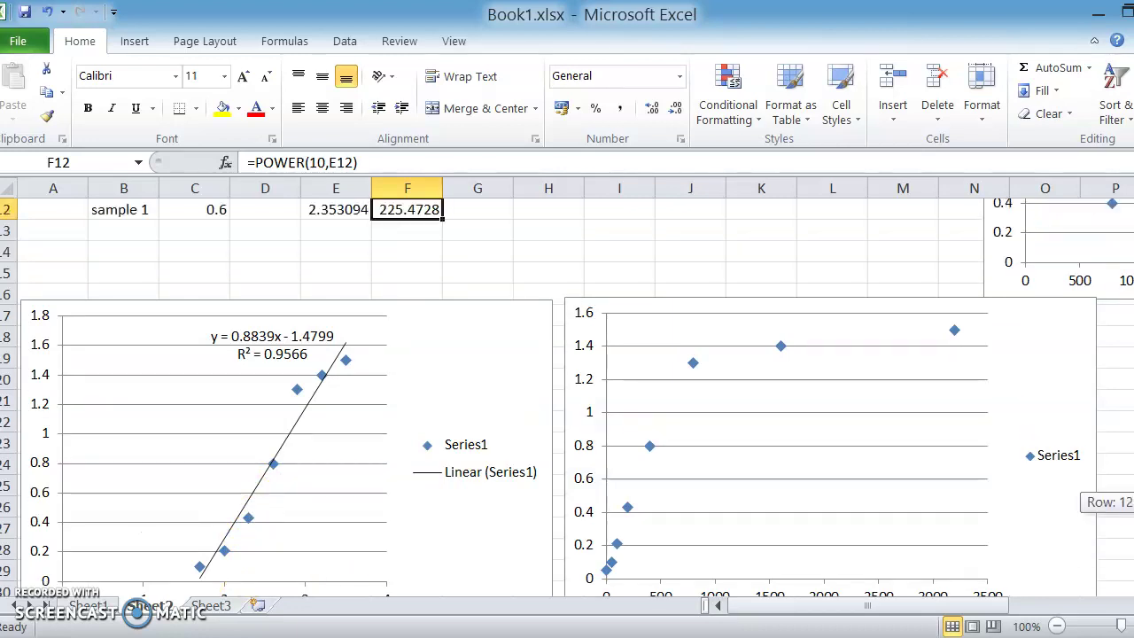
scroll(567, 399, "up", 2)
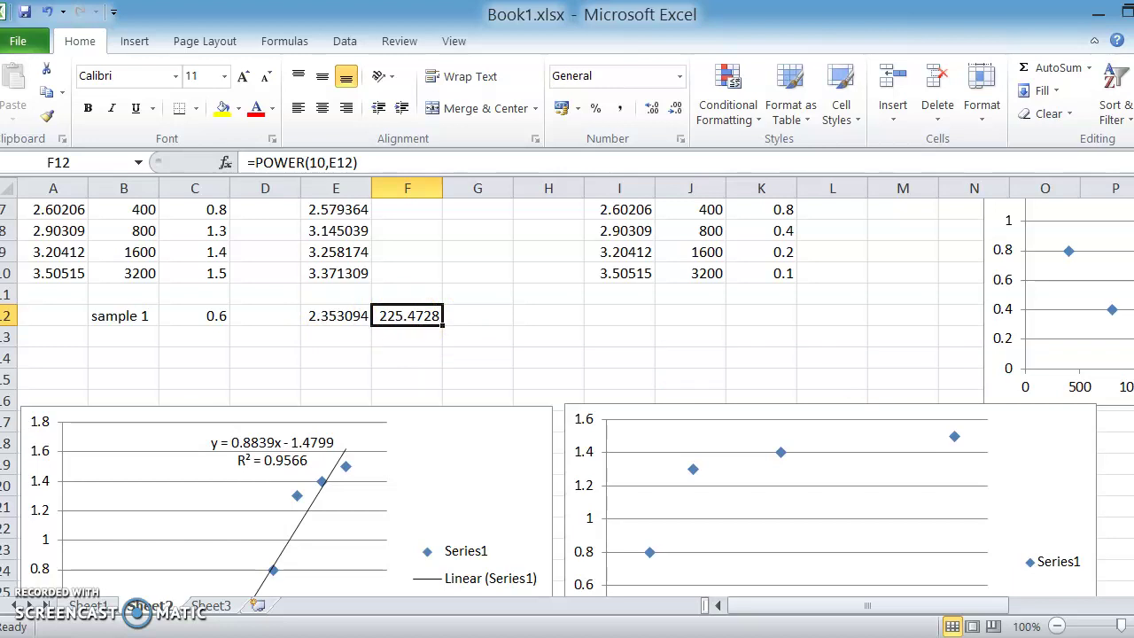
scroll(567, 401, "up", 2)
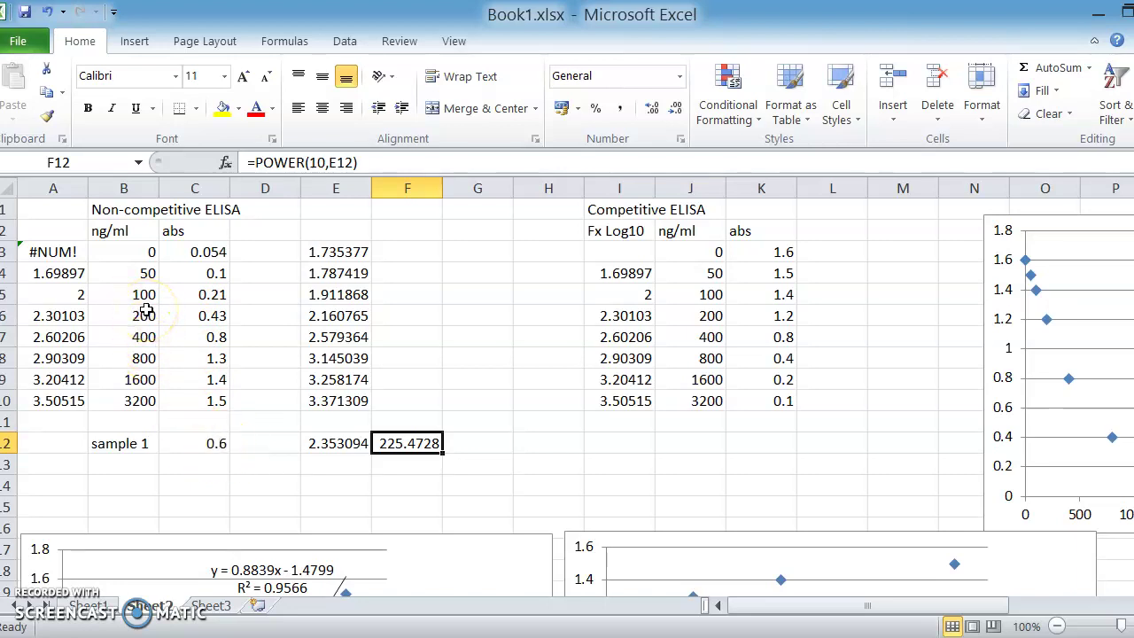
left_click_drag(1133, 284, 1133, 377)
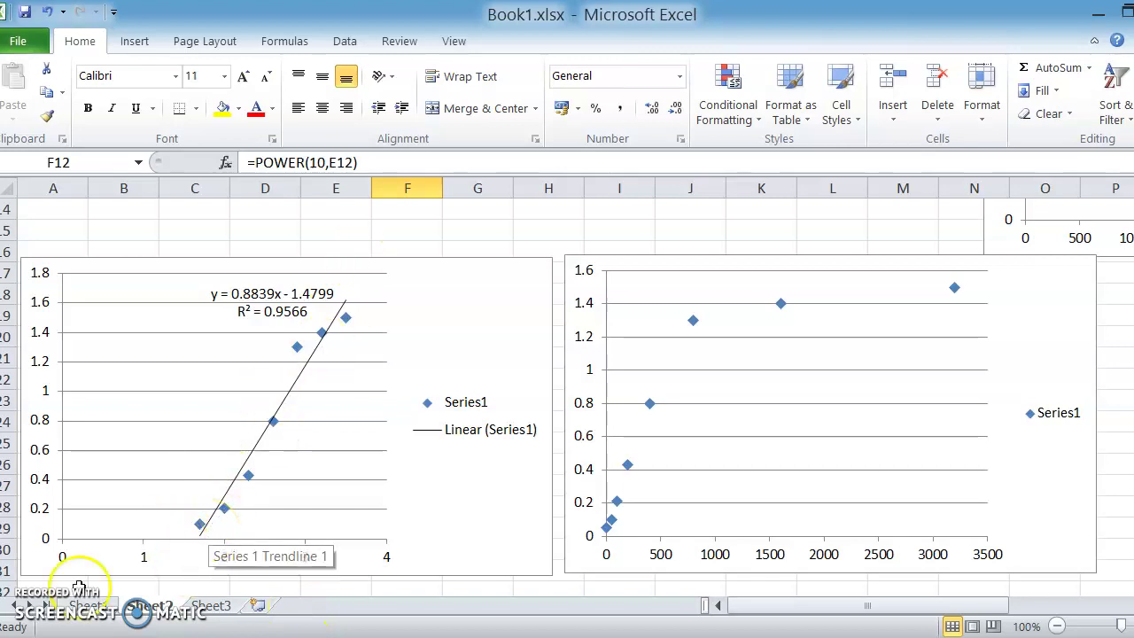
scroll(53, 576, "up", 3)
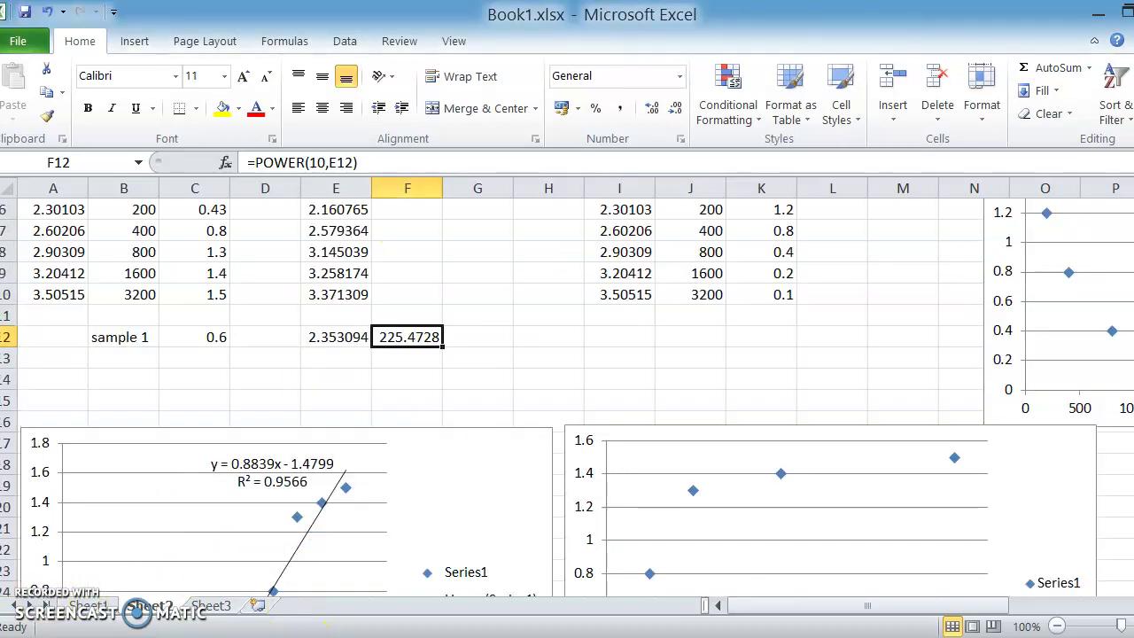
left_click_drag(1133, 372, 1133, 358)
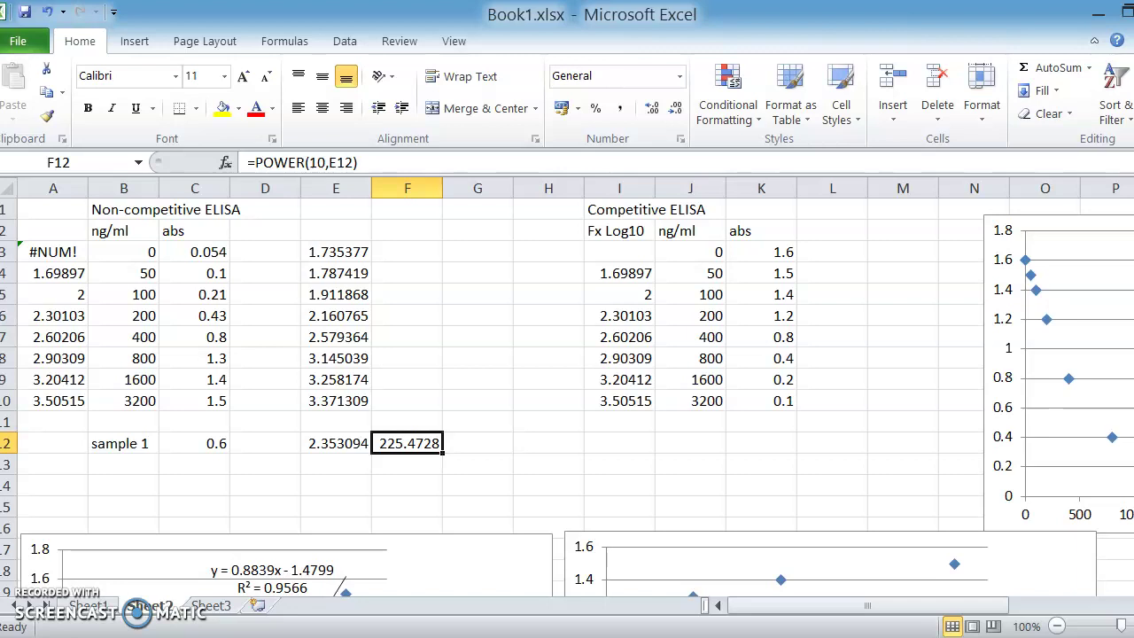
left_click(34, 608)
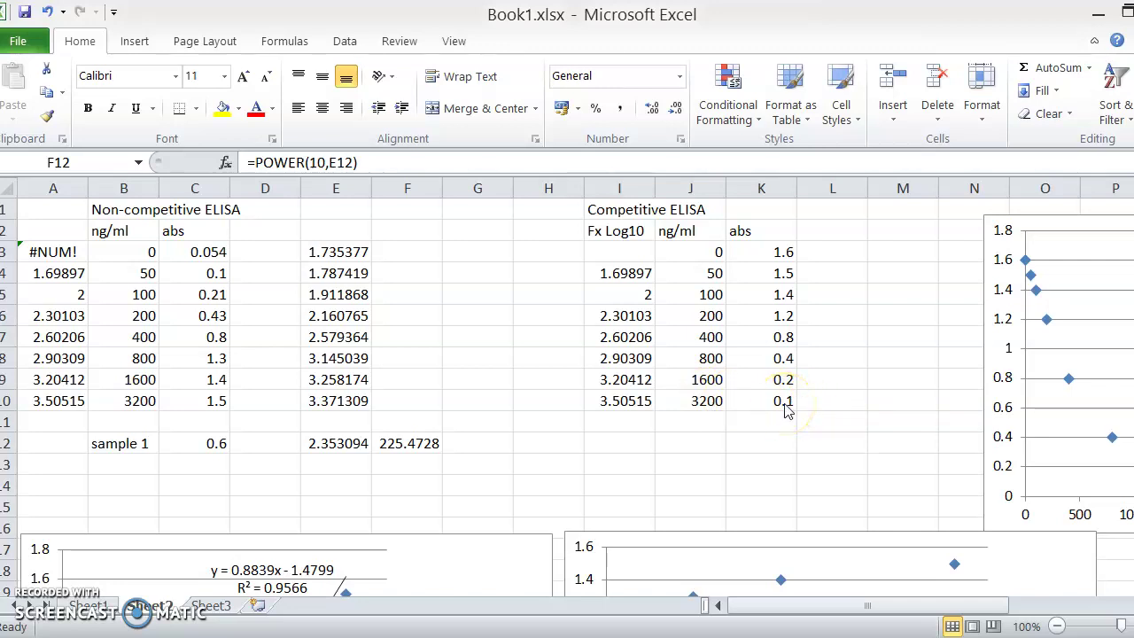
Step: Scroll right to the competitive ELISA table and select log10 values I4:I10
left_click(780, 607)
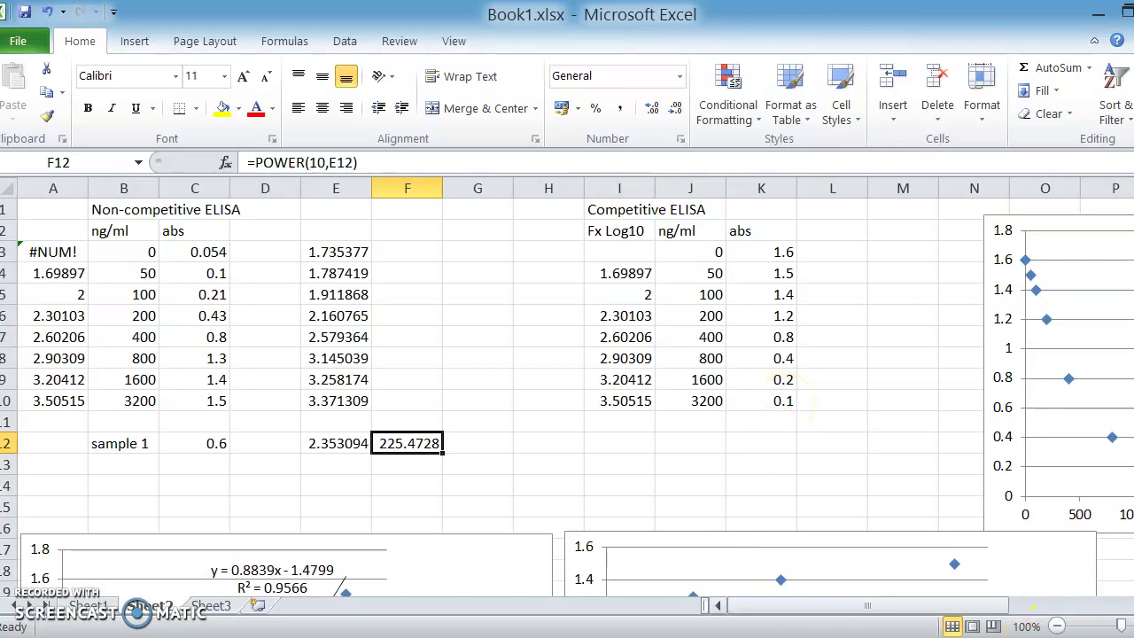
left_click(1032, 606)
left_click(1033, 606)
left_click(1033, 606)
left_click(1032, 606)
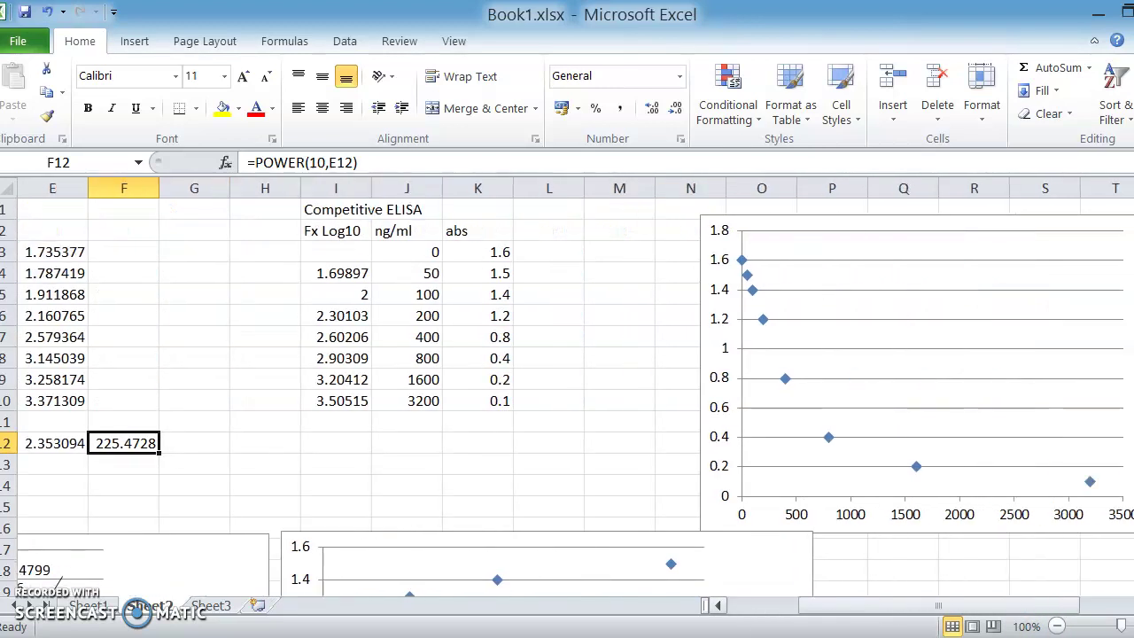
left_click(1033, 606)
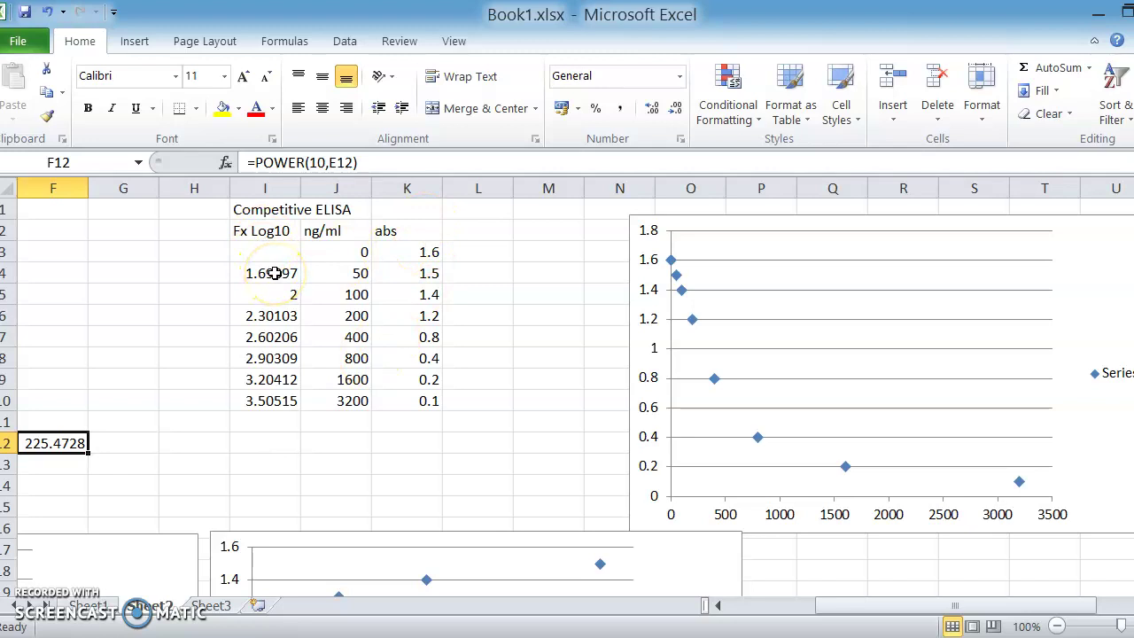
left_click_drag(275, 273, 272, 400)
Step: Add absorbances K4:K10 and insert a markers-only scatter chart of the competitive data
left_click_drag(428, 273, 428, 402)
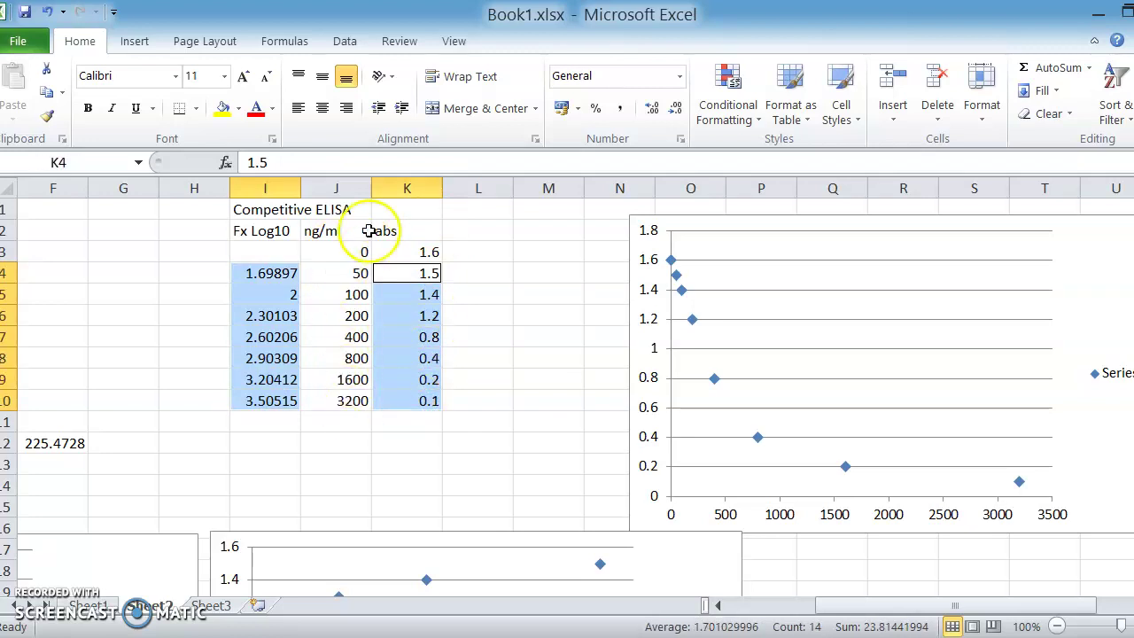
left_click(133, 41)
left_click(618, 93)
left_click(605, 174)
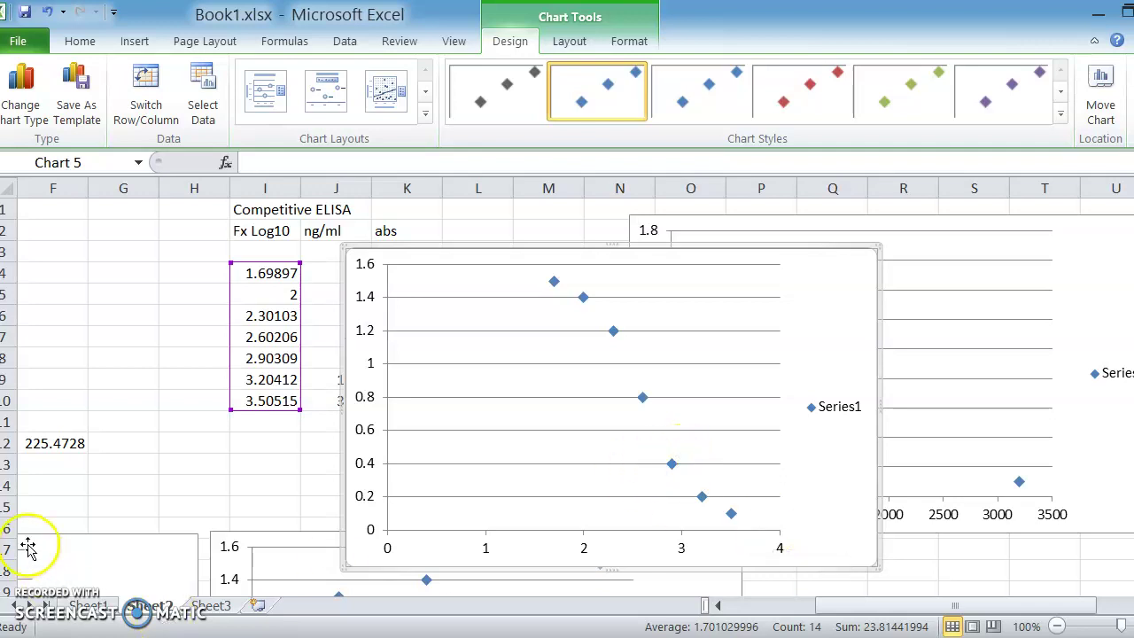
right_click(672, 463)
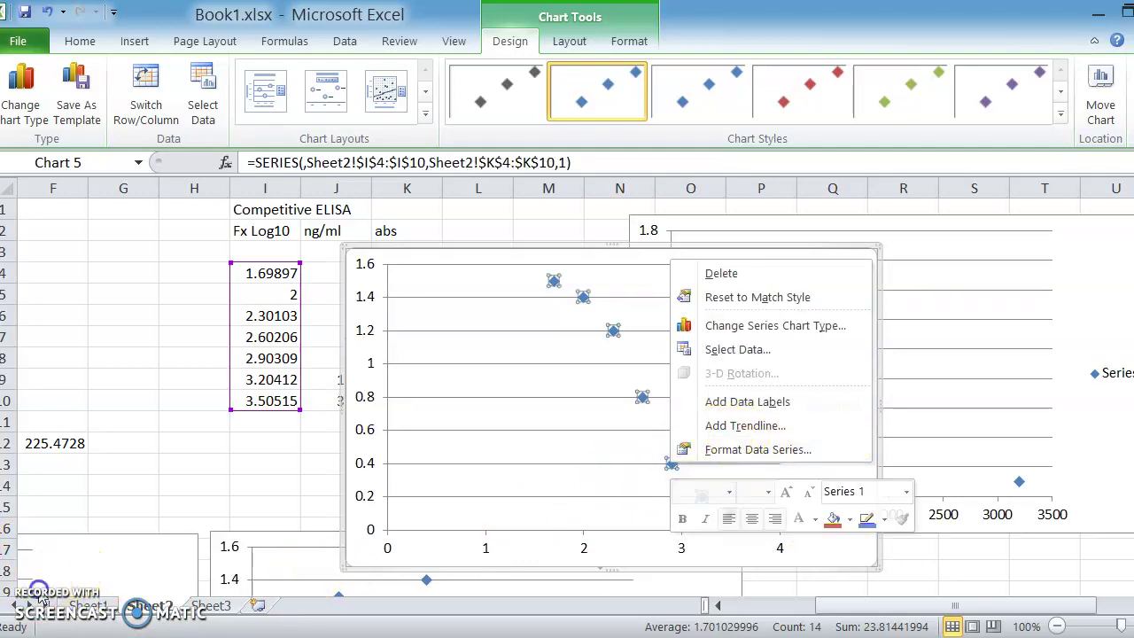
key("Escape")
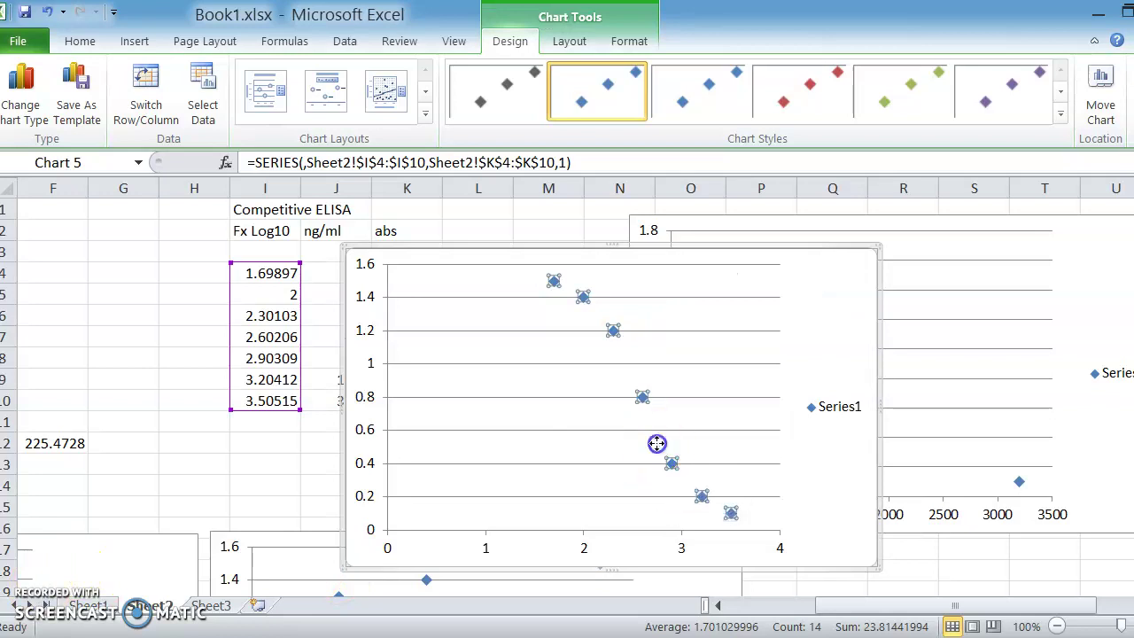
right_click(656, 445)
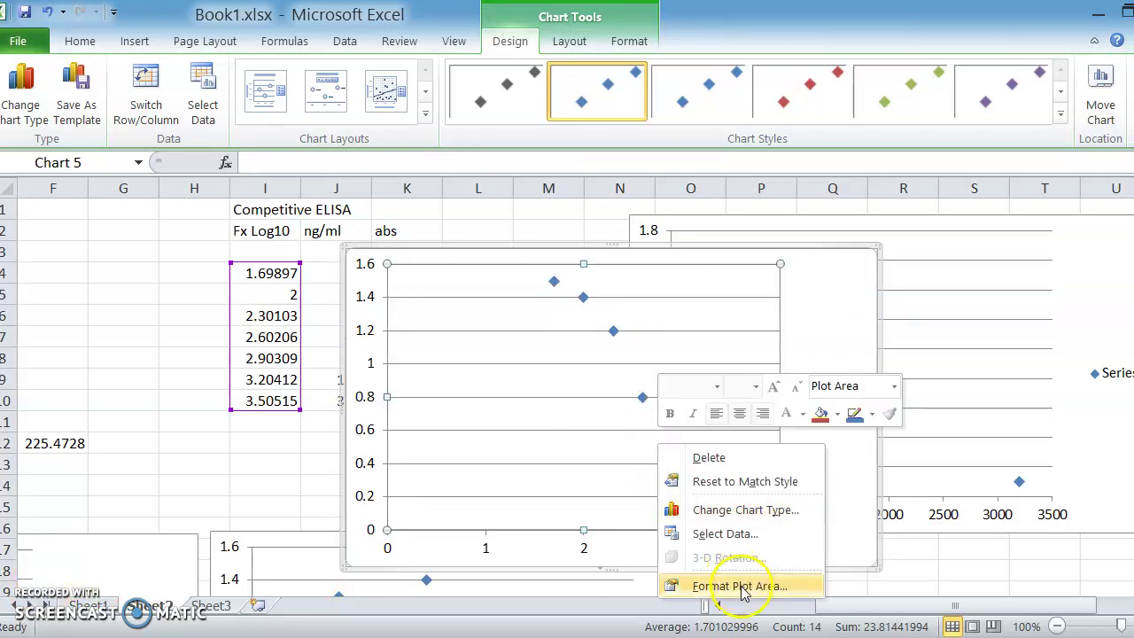
left_click(741, 587)
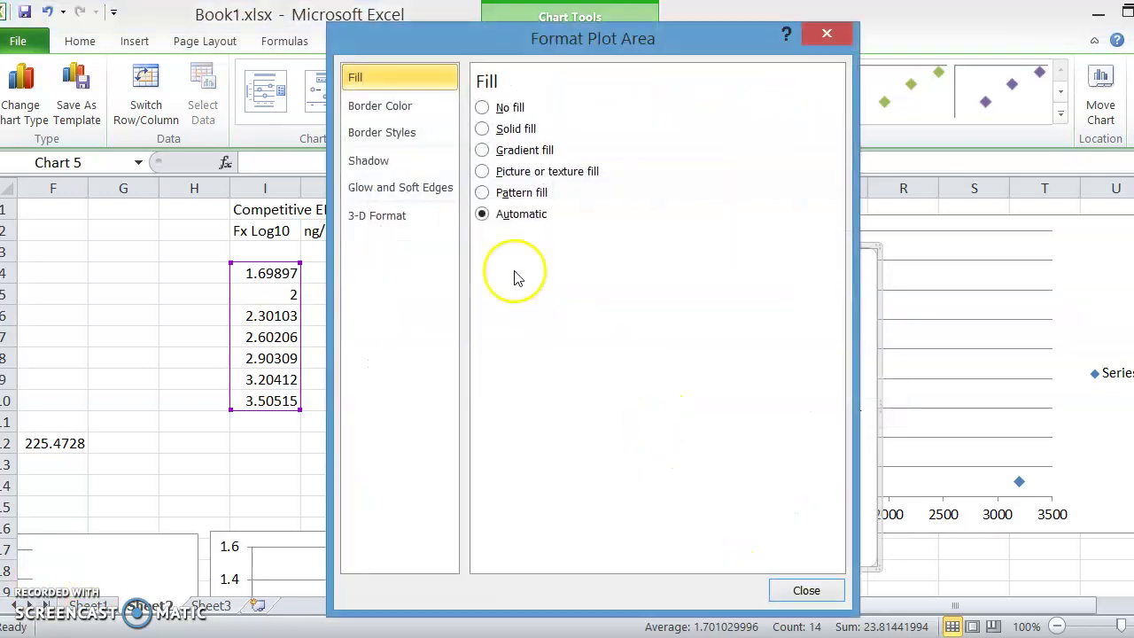
left_click(827, 32)
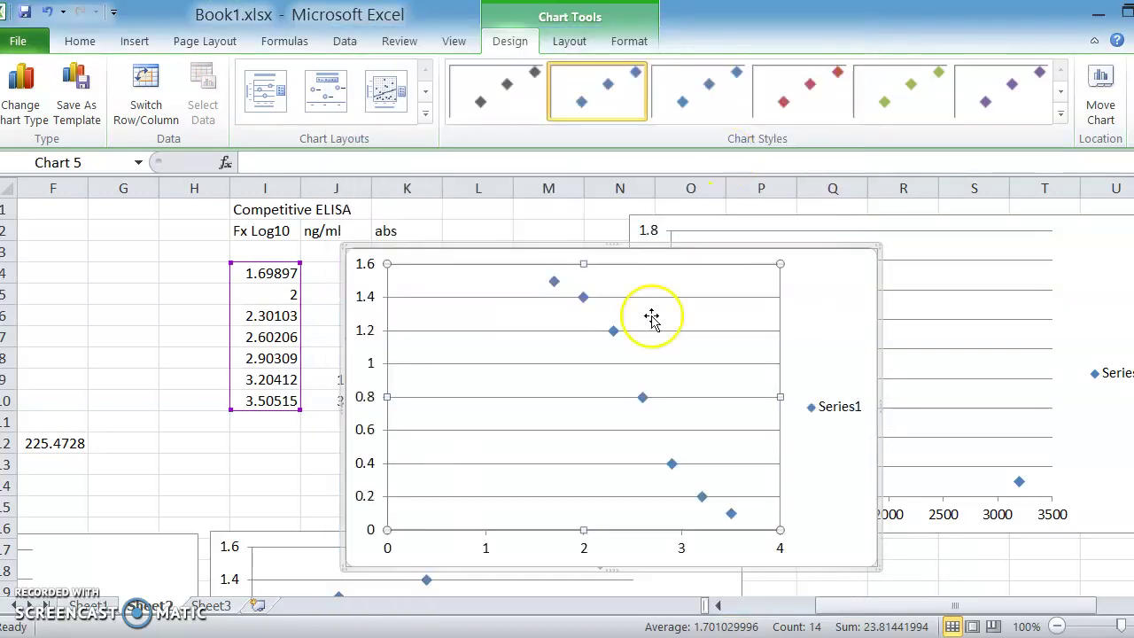
right_click(664, 371)
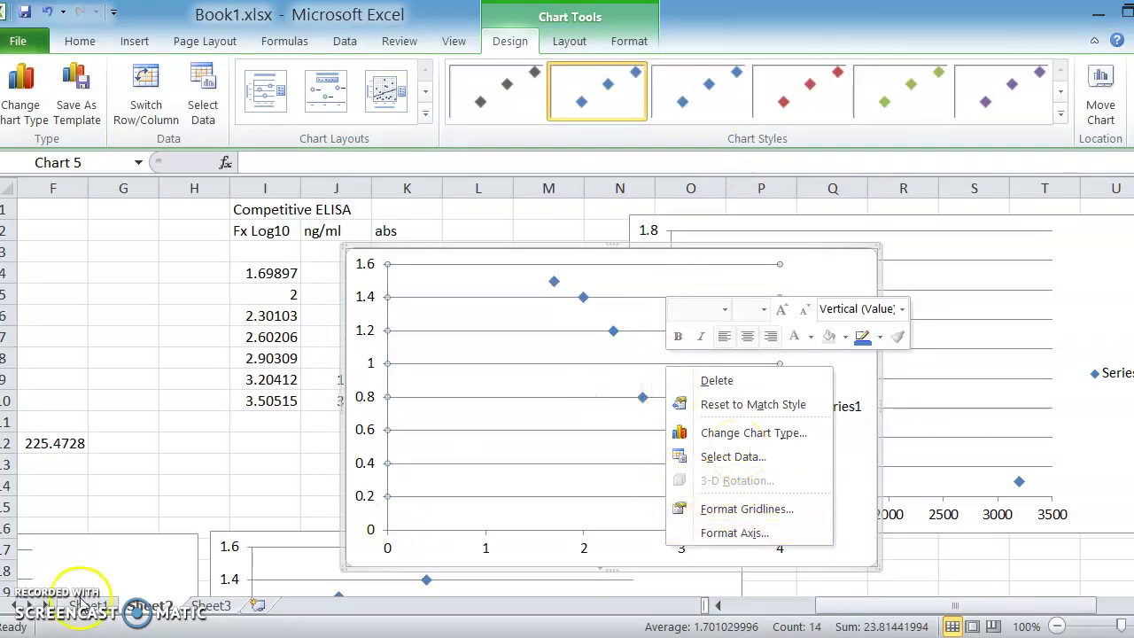
left_click(643, 398)
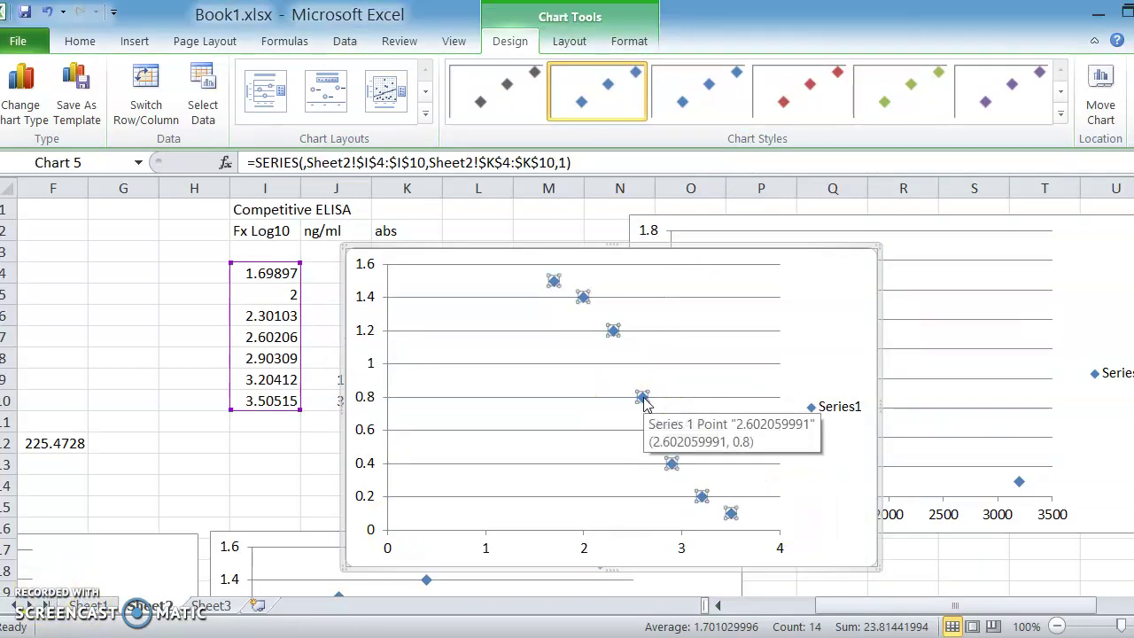
Step: Add a linear trendline to the competitive series showing y = -0.8779x + 3.0844 and R² = 0.9682
right_click(643, 397)
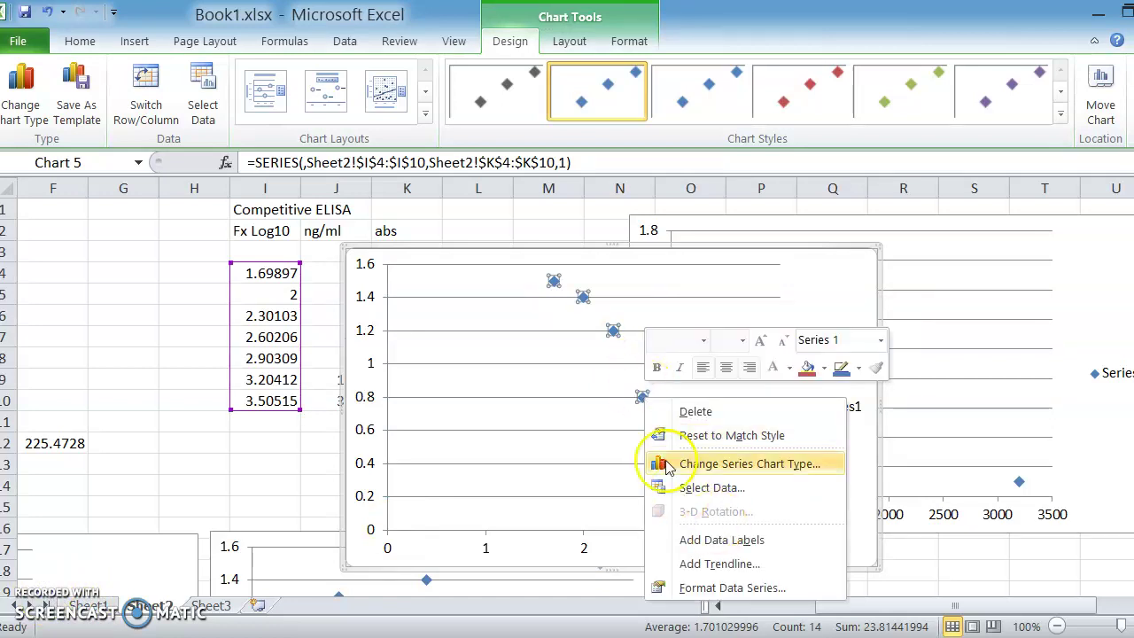
left_click(719, 564)
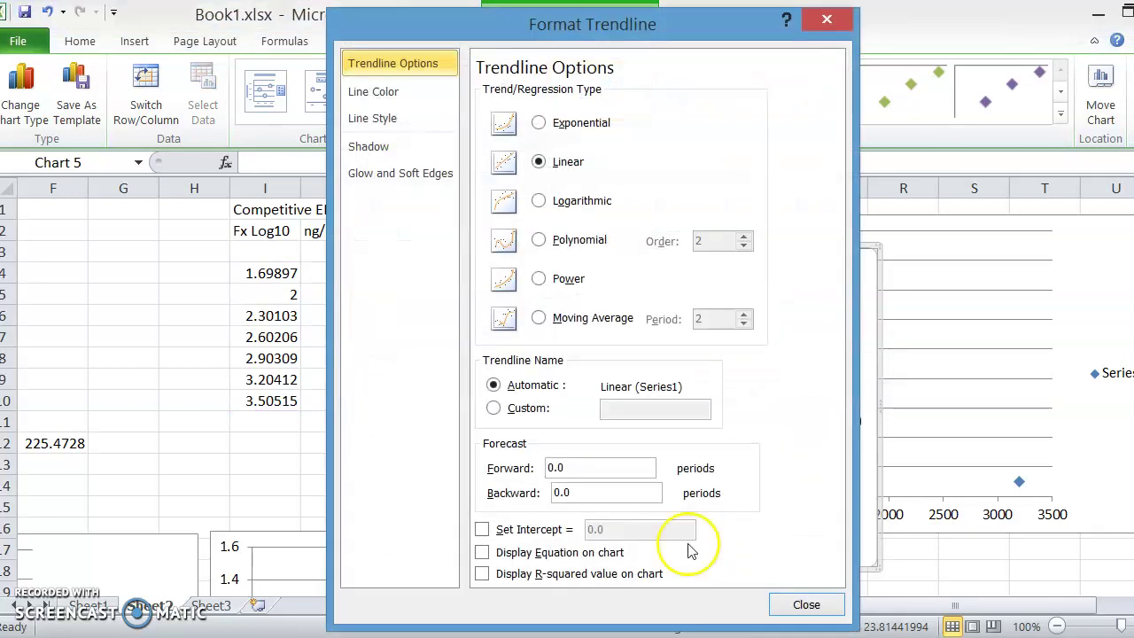
left_click(481, 552)
left_click(481, 573)
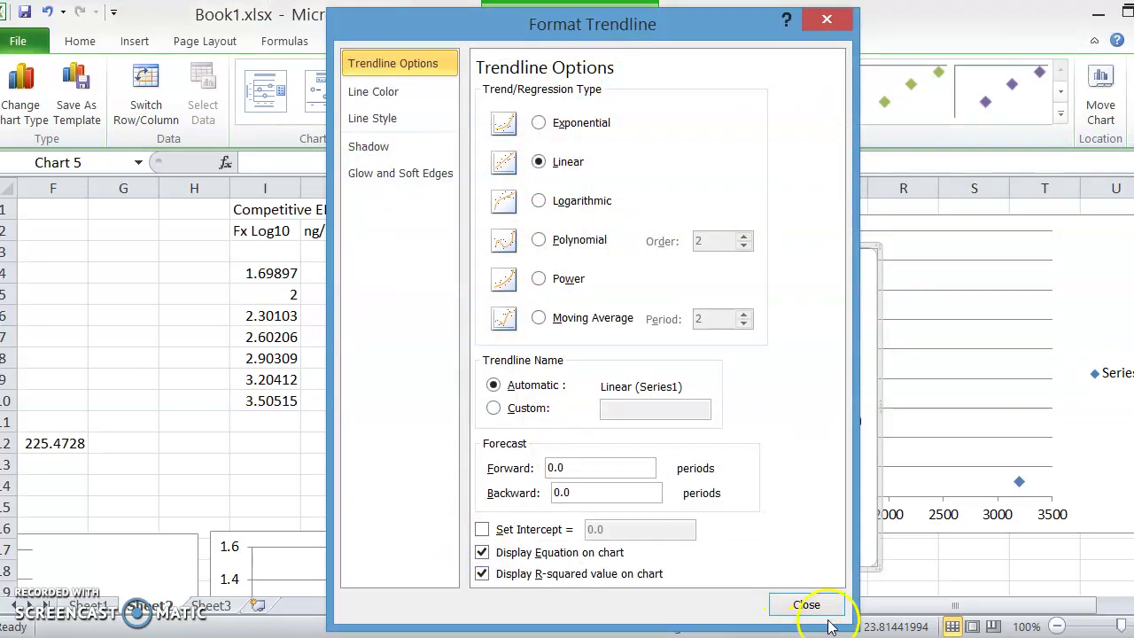
left_click(805, 606)
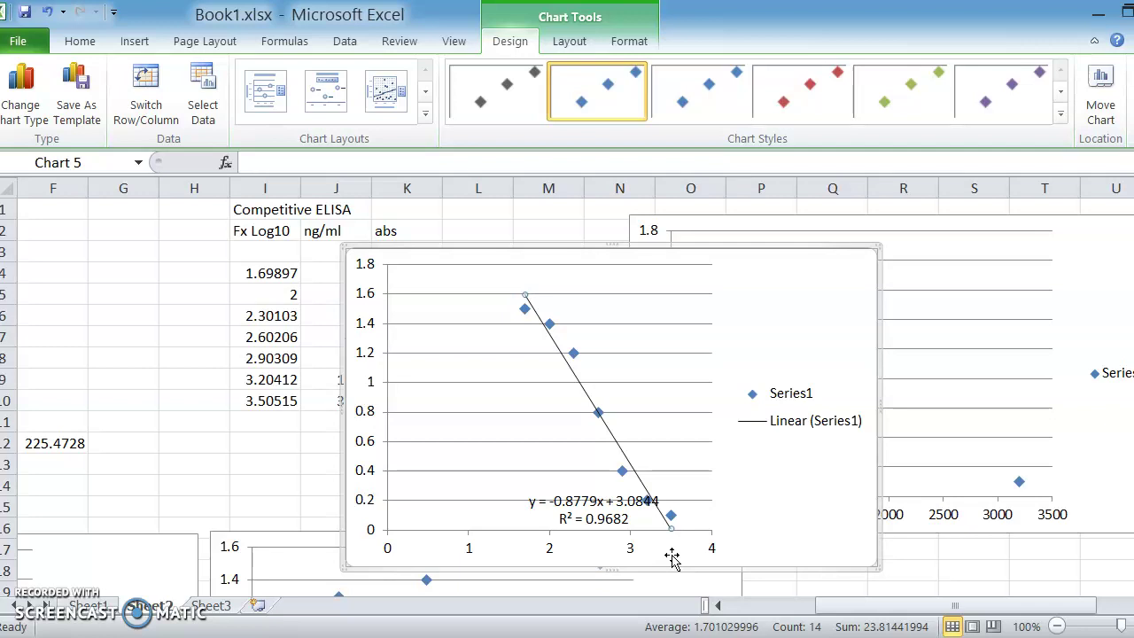
left_click(406, 390)
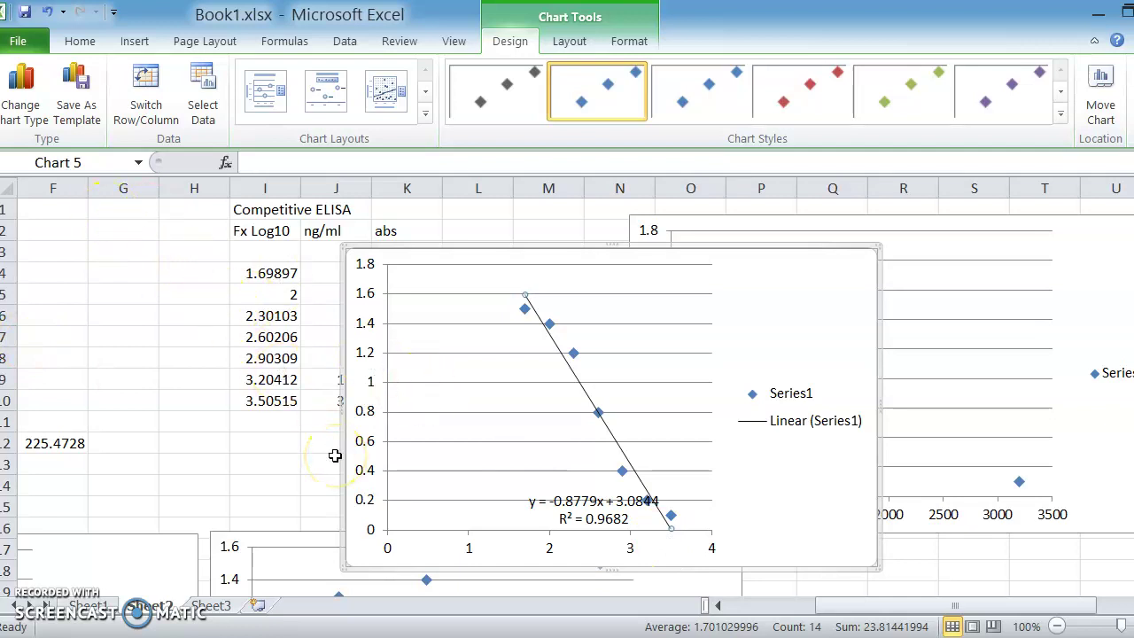